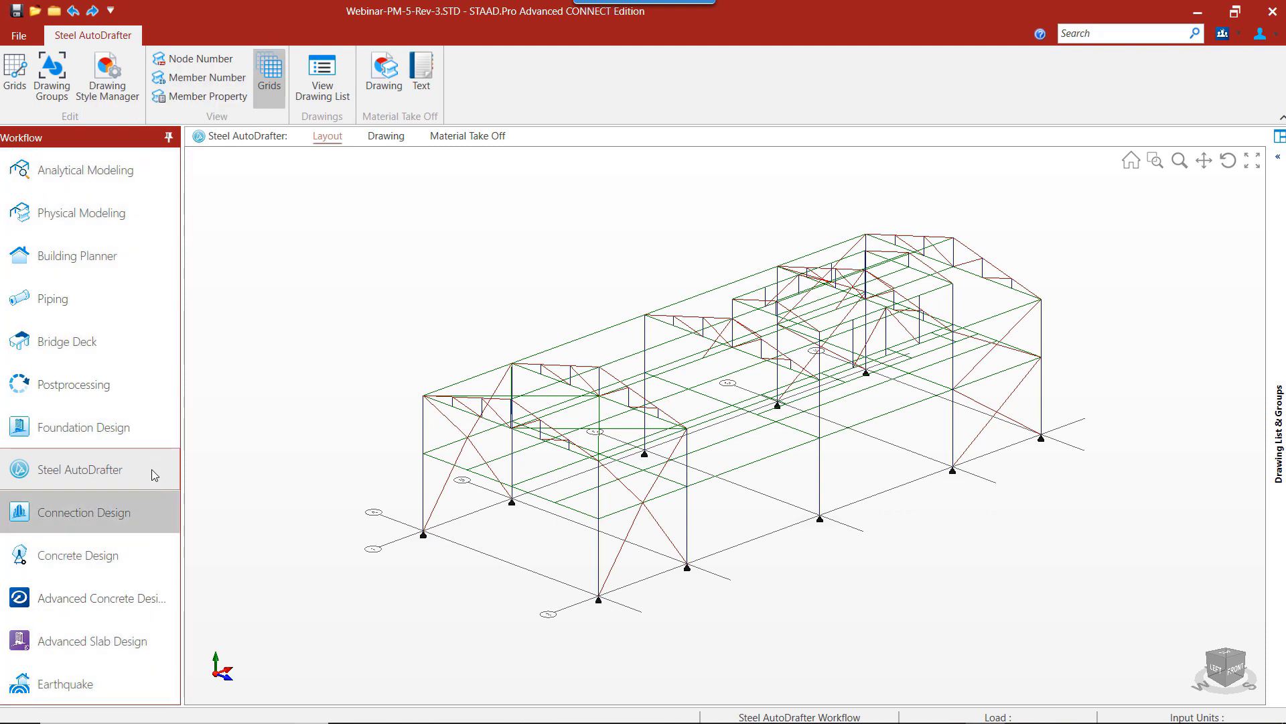
Step: View the frame from top, left, front and isometric, ending zoomed out on the grid A–E plan
left_click(1230, 662)
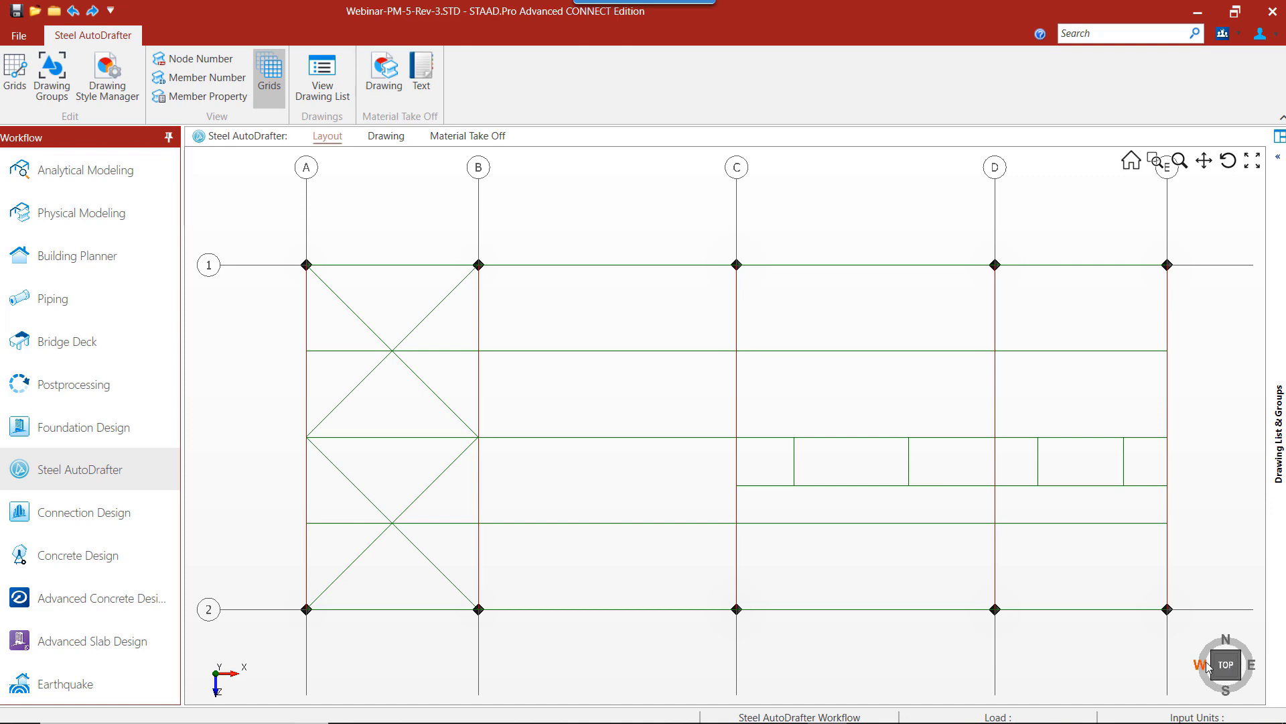
left_click(1216, 663)
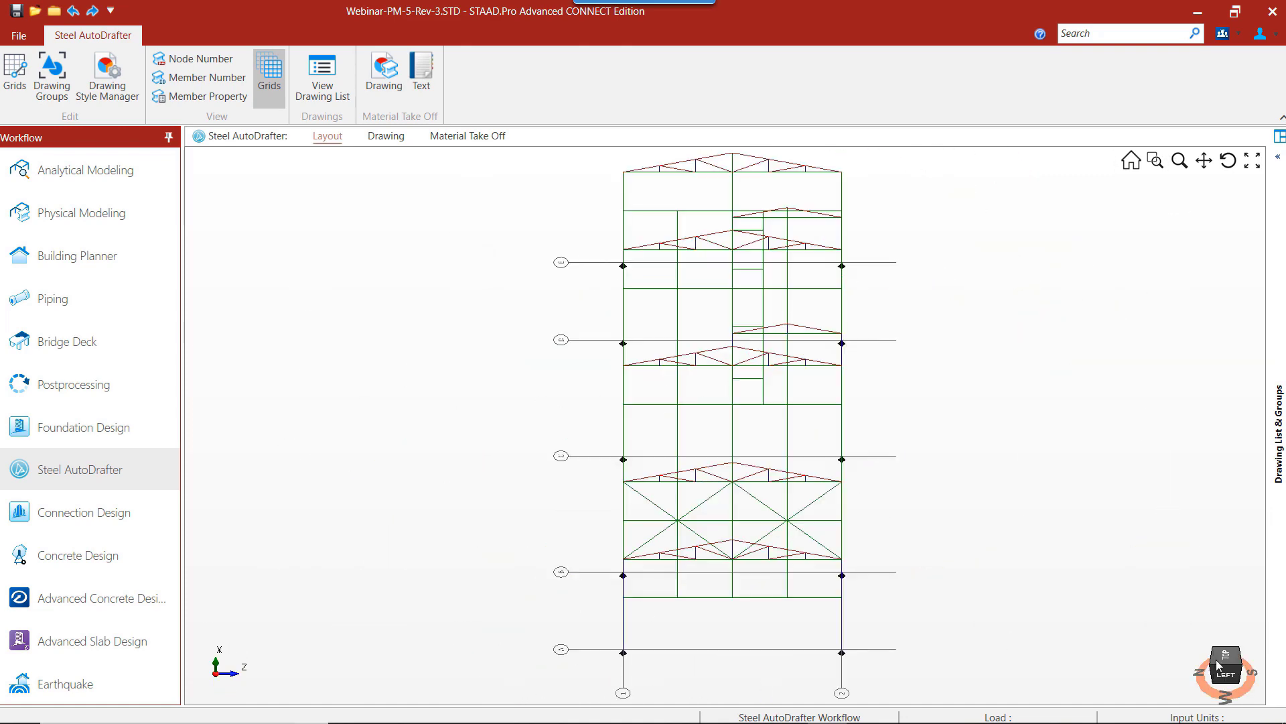
left_click(1231, 679)
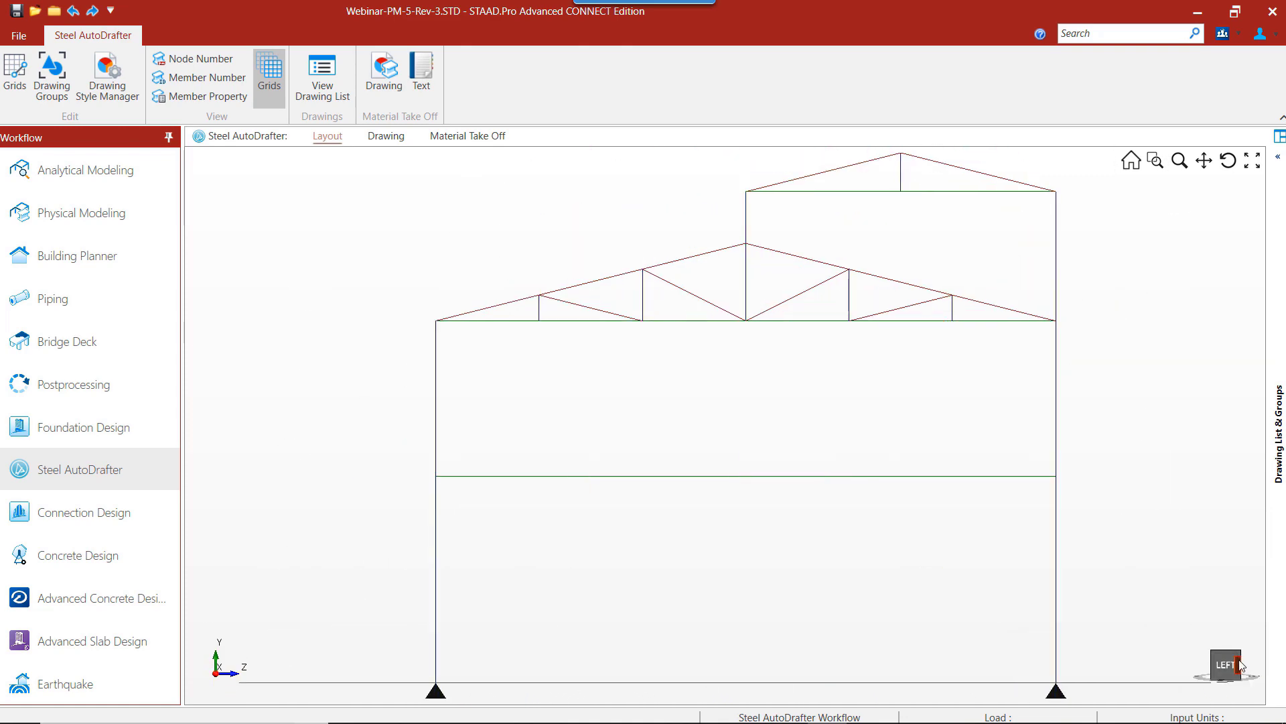
left_click(1237, 666)
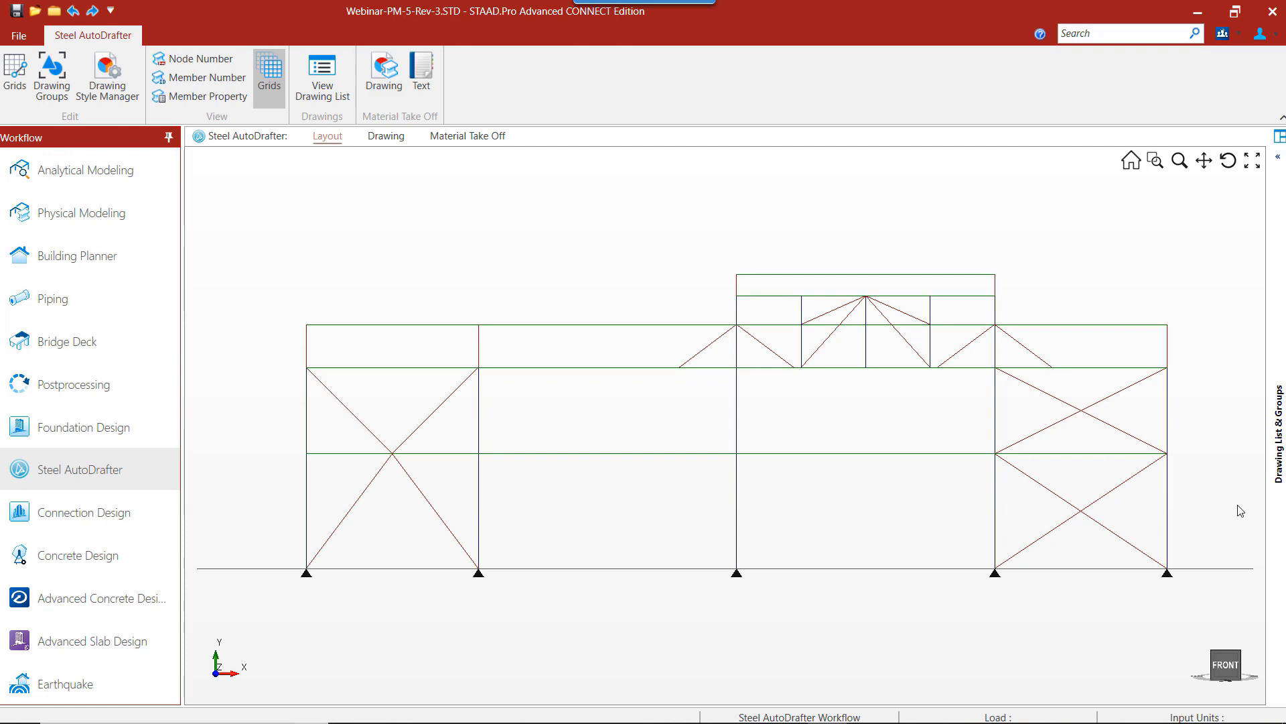
left_click(1212, 652)
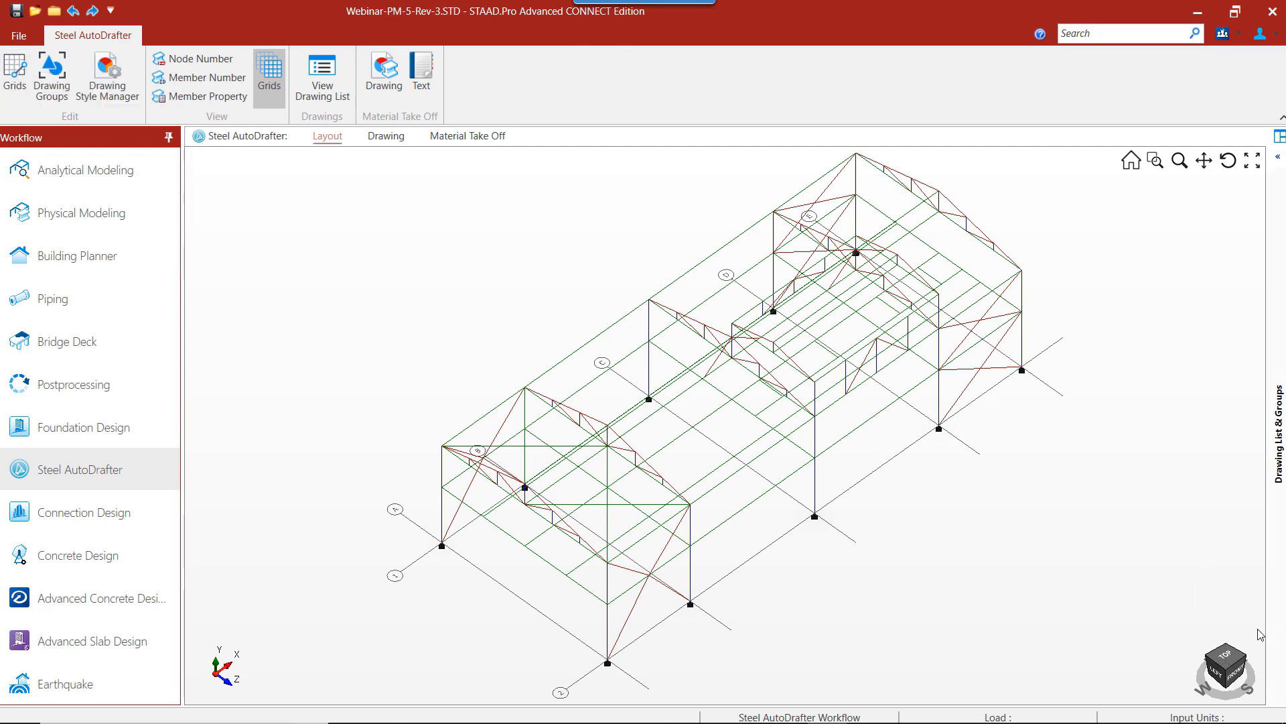
left_click(1235, 654)
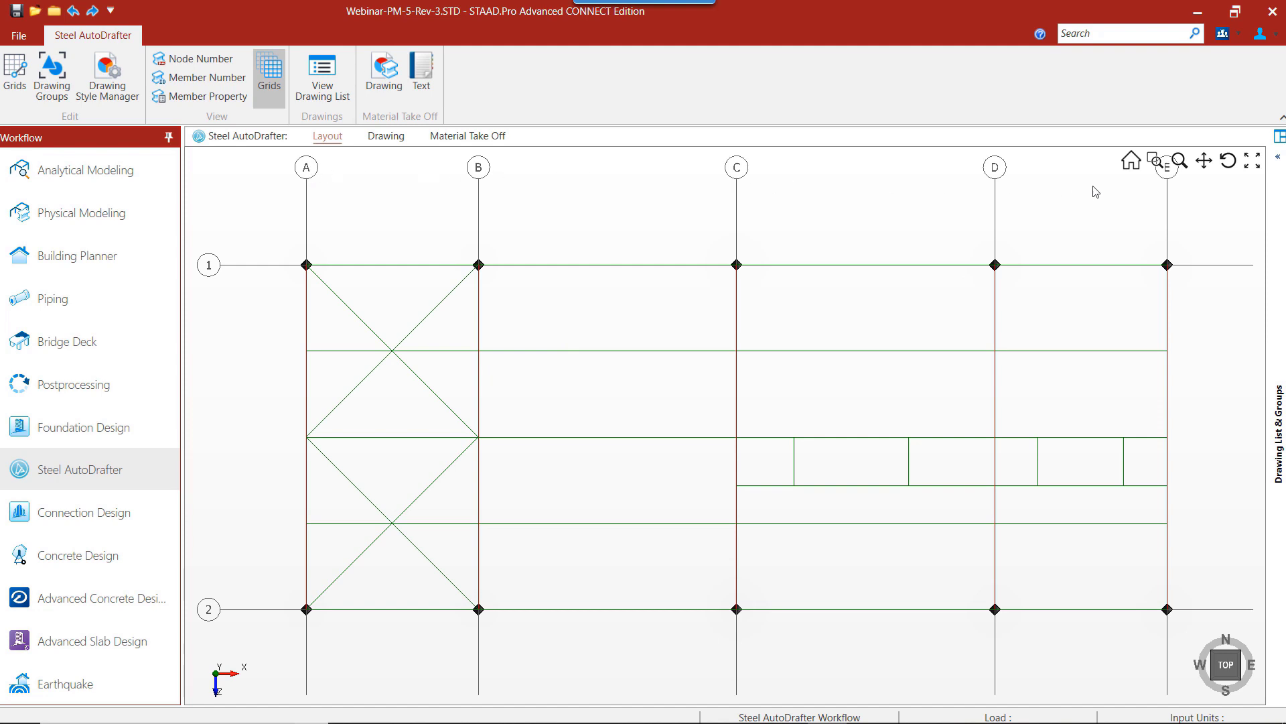
scroll(1170, 196, "down", 1)
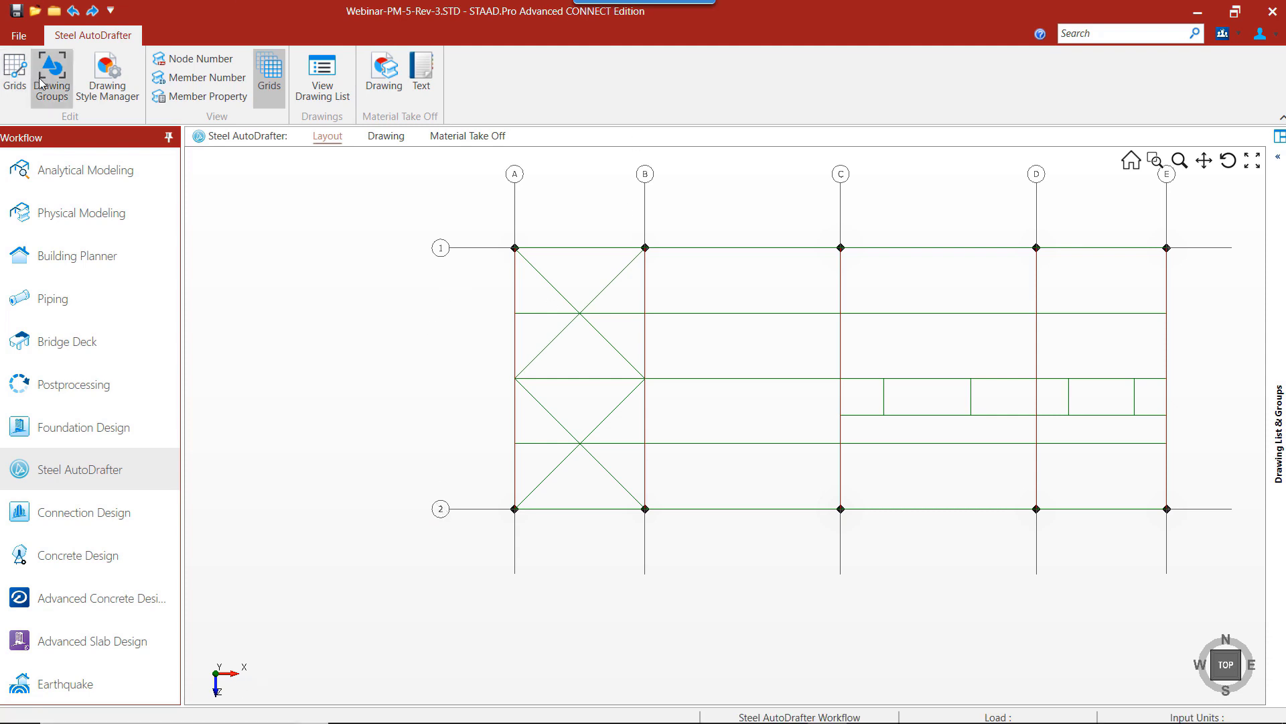
Step: Switch on the X-Grids 19500 row in the Grid Manager
left_click(15, 72)
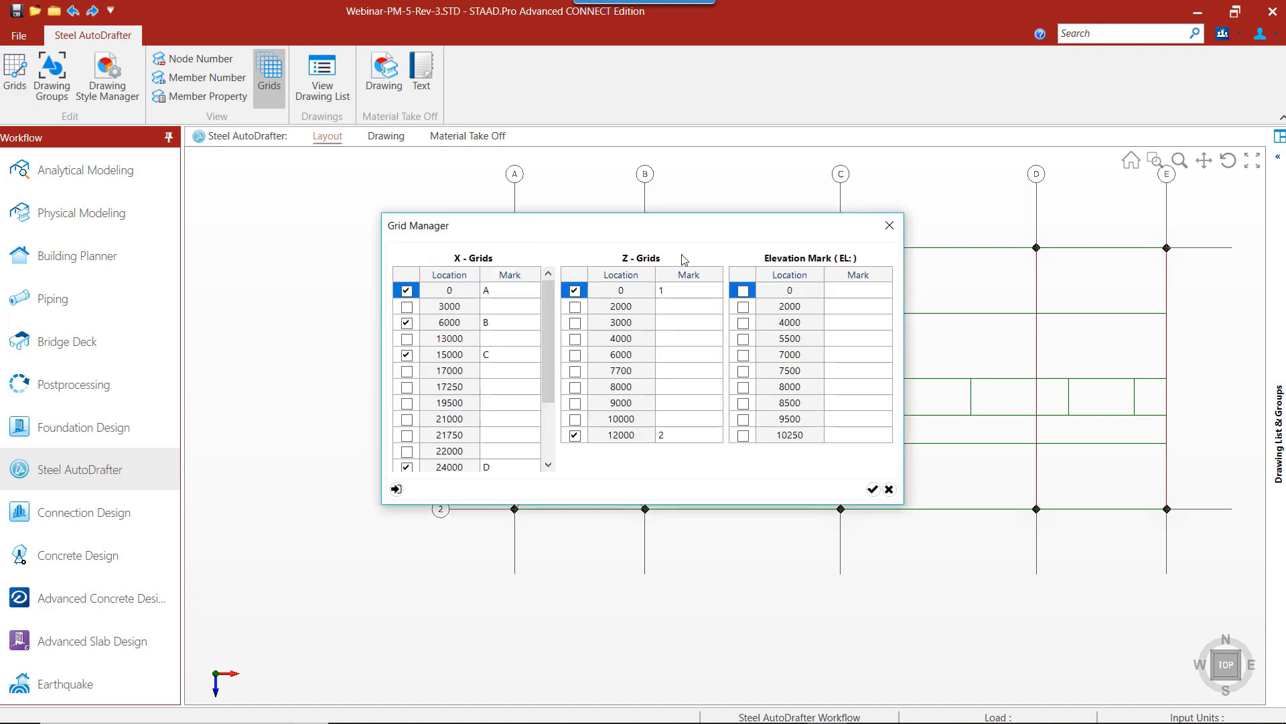
mouse_move(525, 220)
left_mouse_down()
mouse_move(816, 295)
mouse_move(804, 282)
left_mouse_up()
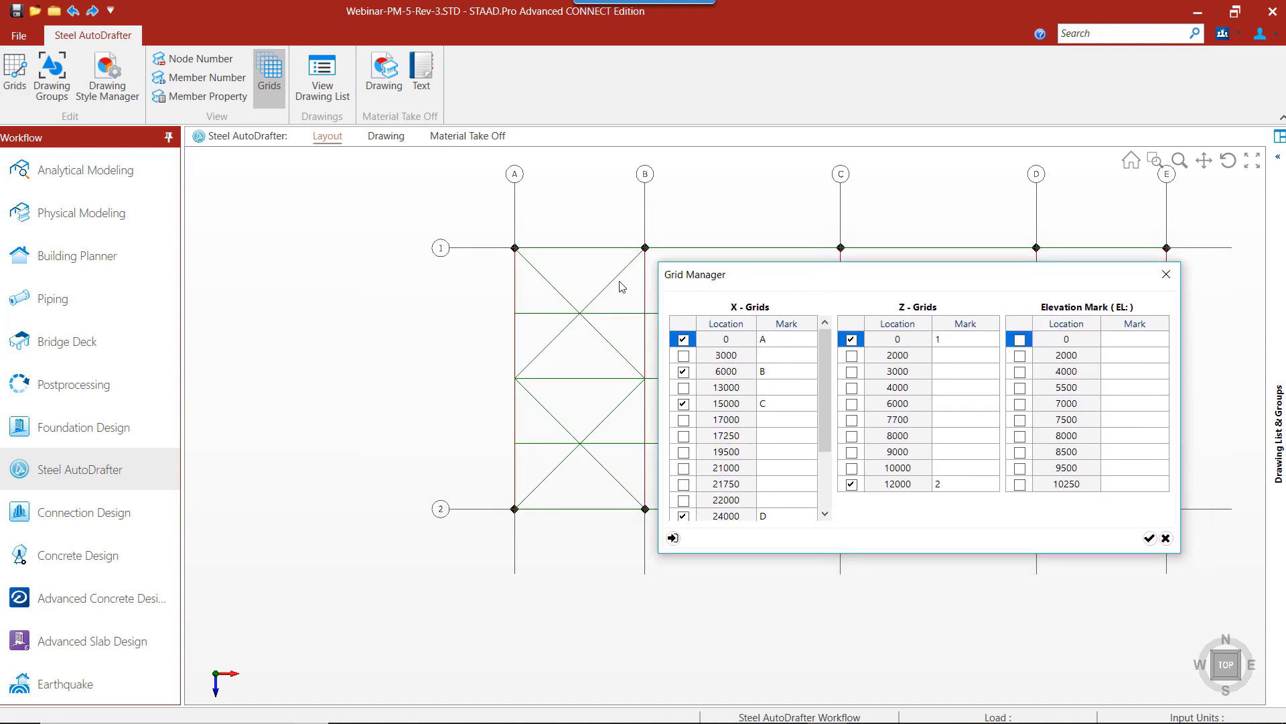
left_click_drag(827, 281, 774, 369)
left_click_drag(904, 370, 496, 334)
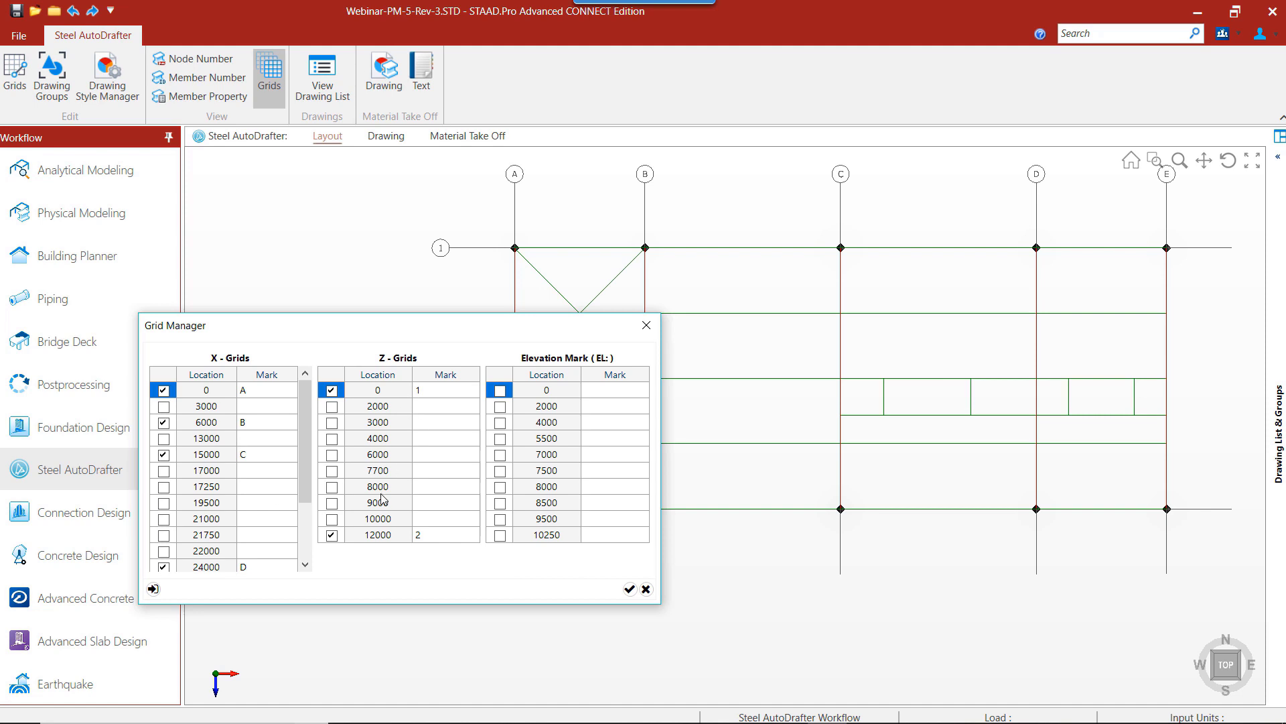
left_click(165, 504)
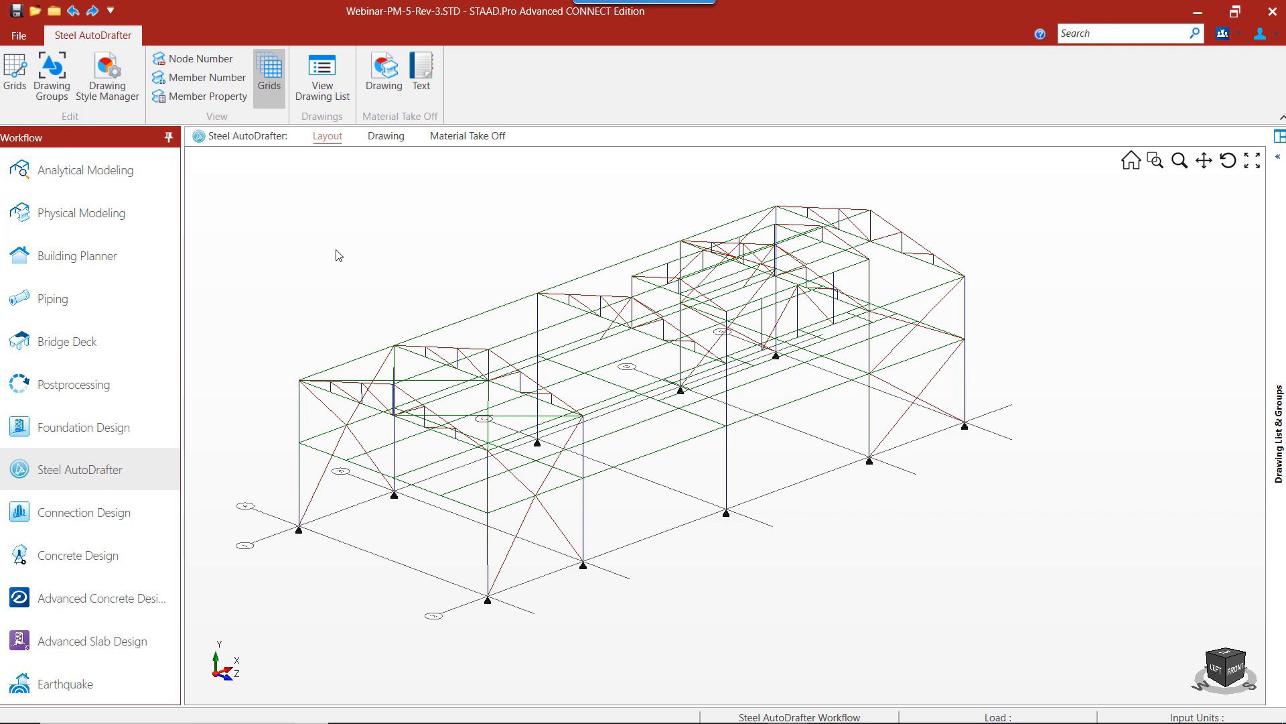
Step: Cut a section through the frame at X = 0 from the left column
right_click(302, 418)
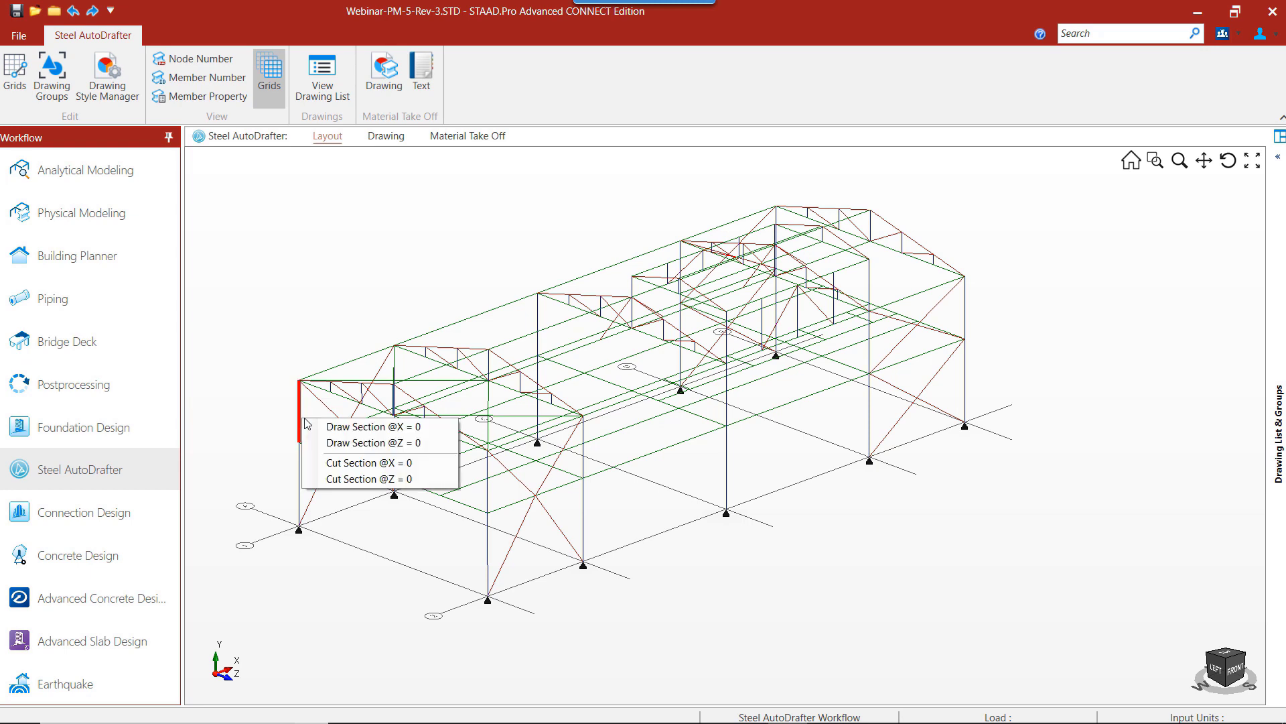
left_click(355, 464)
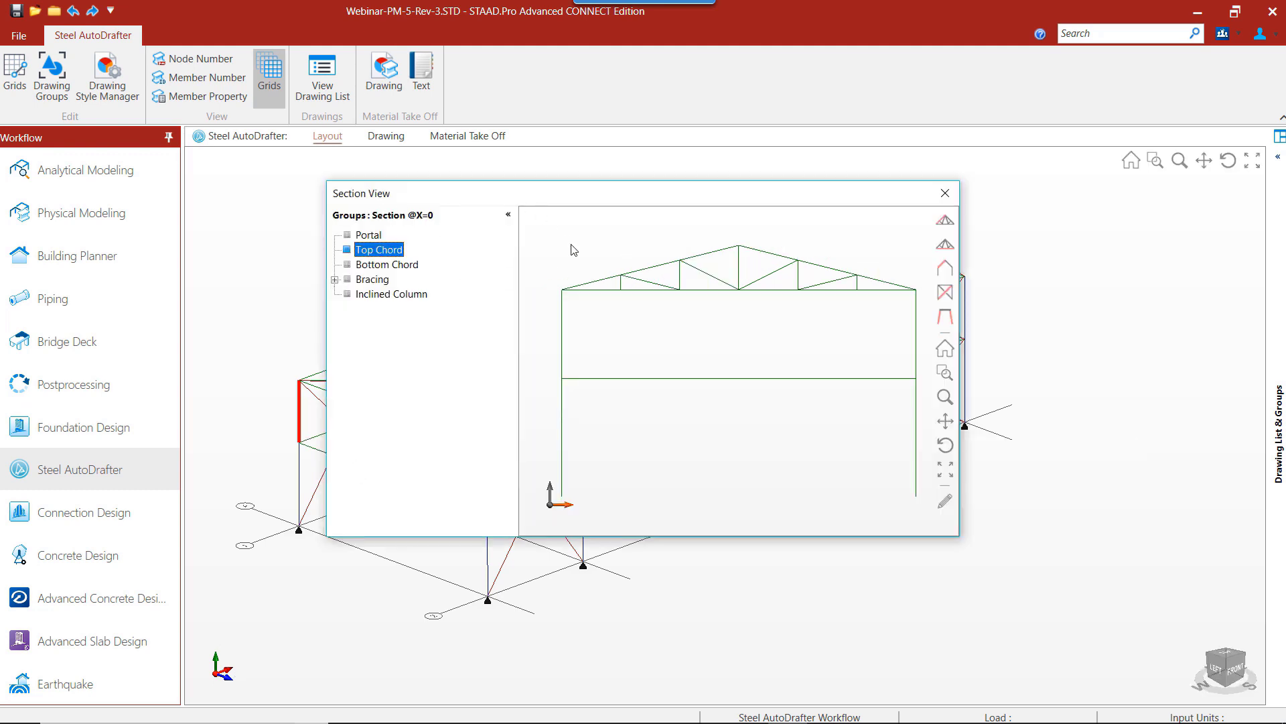
left_click(890, 243)
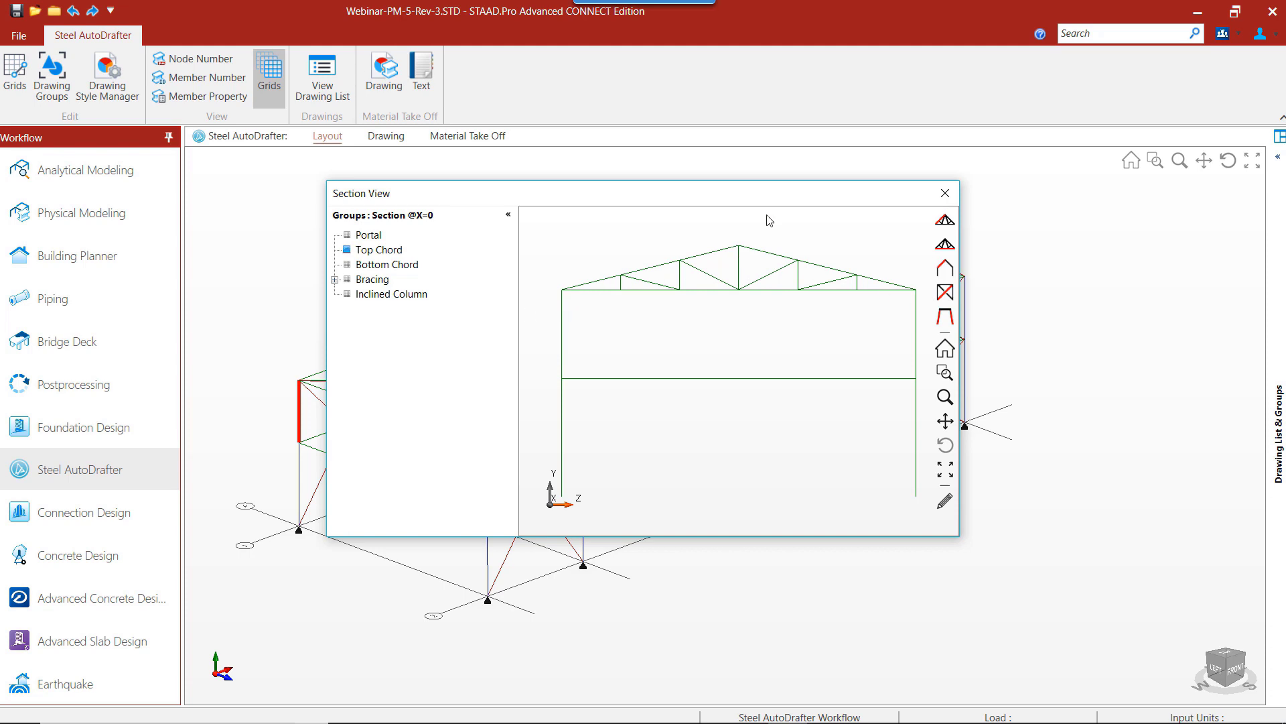
Step: Select the three left-slope top-chord members for a Top Chord group
left_click(944, 222)
left_click(601, 282)
left_click(653, 267)
left_click(719, 249)
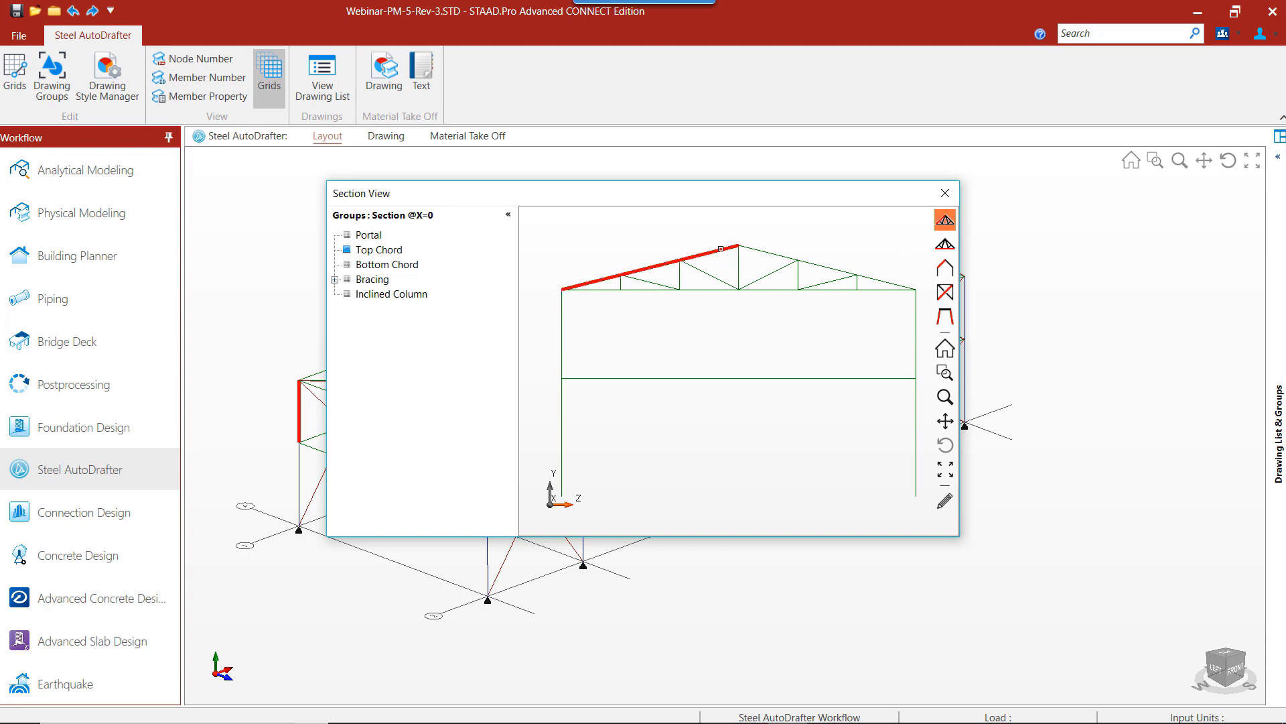
right_click(721, 249)
Step: Create the left top-chord group with Channel ISMC75 purlins
left_click(737, 259)
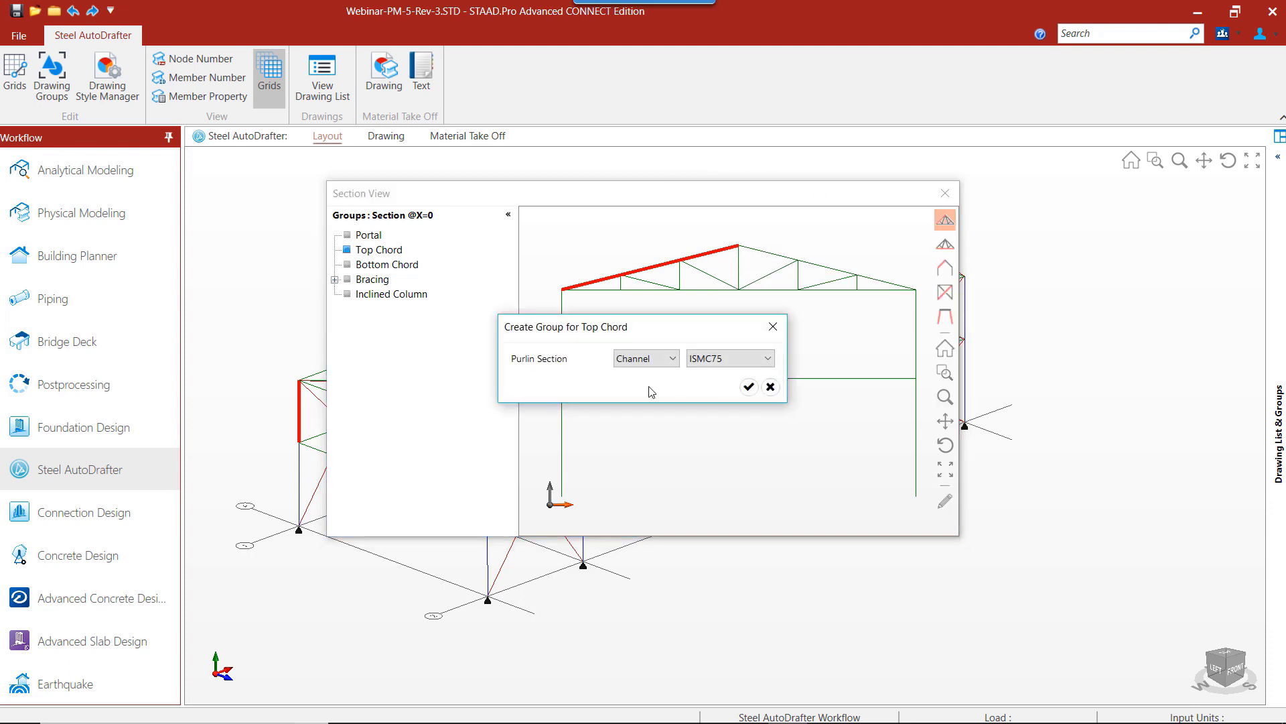
left_click_drag(658, 337, 741, 360)
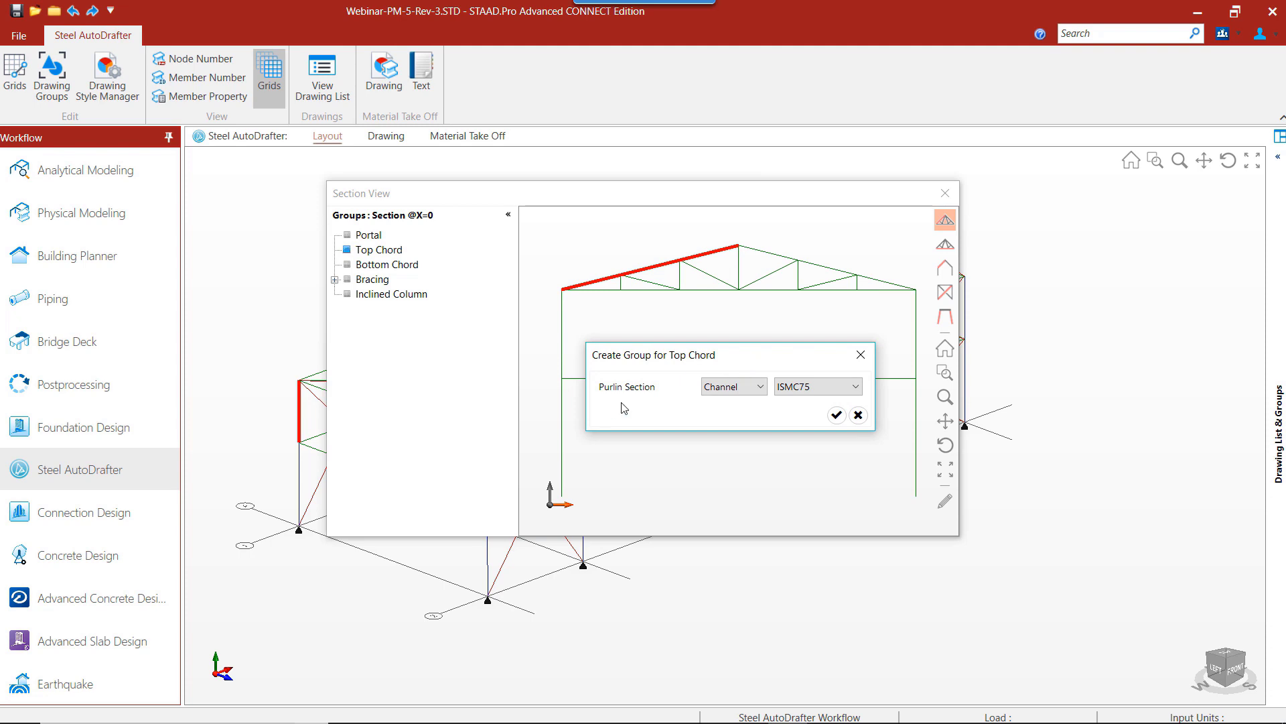
left_click(725, 389)
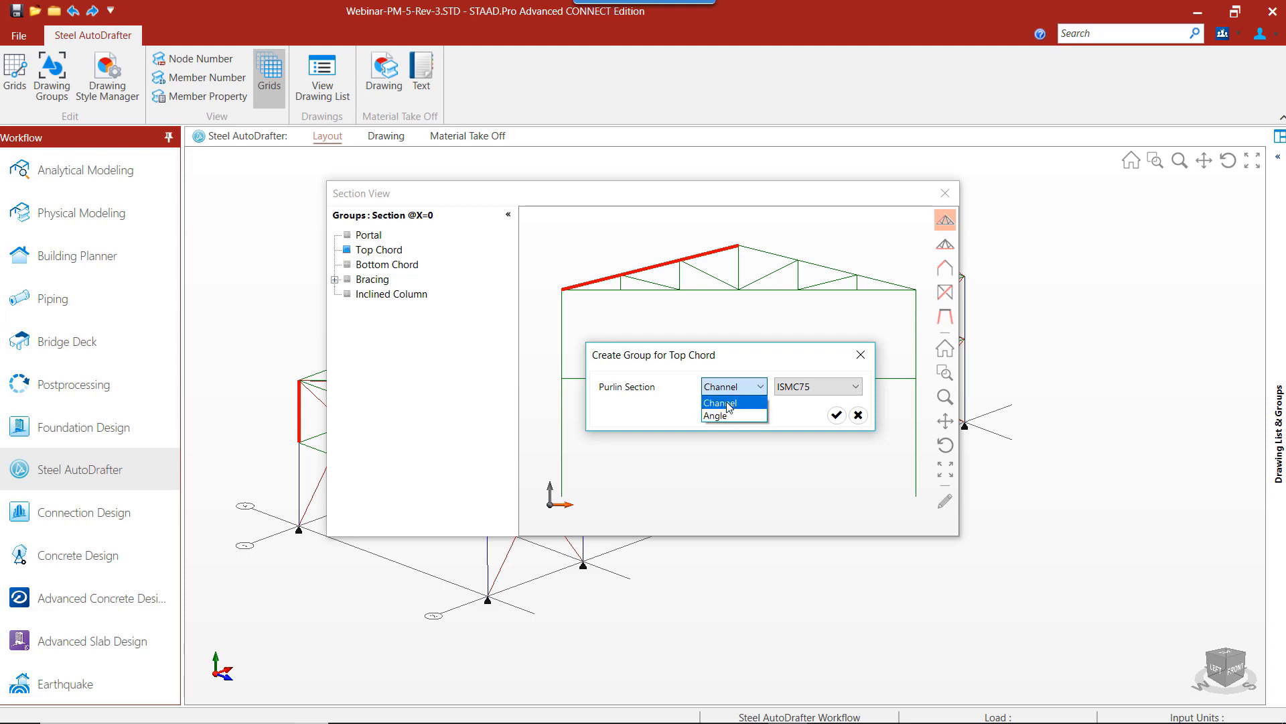
left_click(728, 404)
left_click(832, 392)
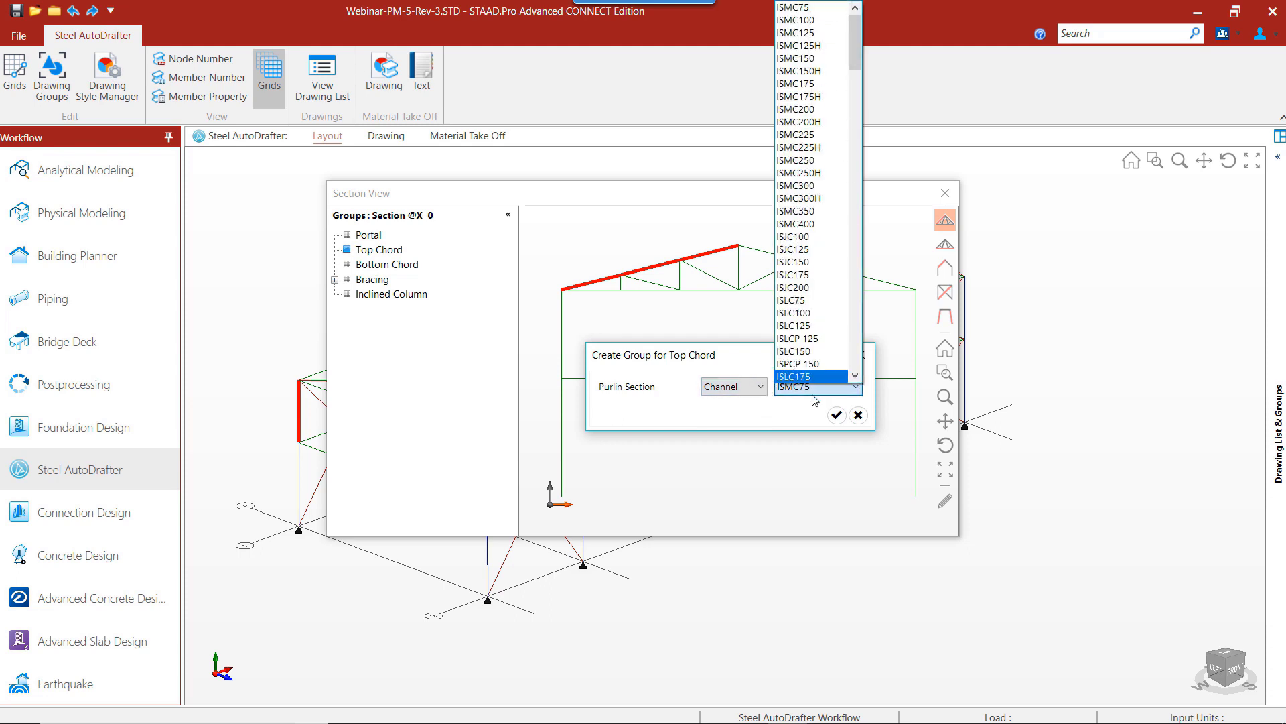
left_click(816, 397)
left_click(834, 415)
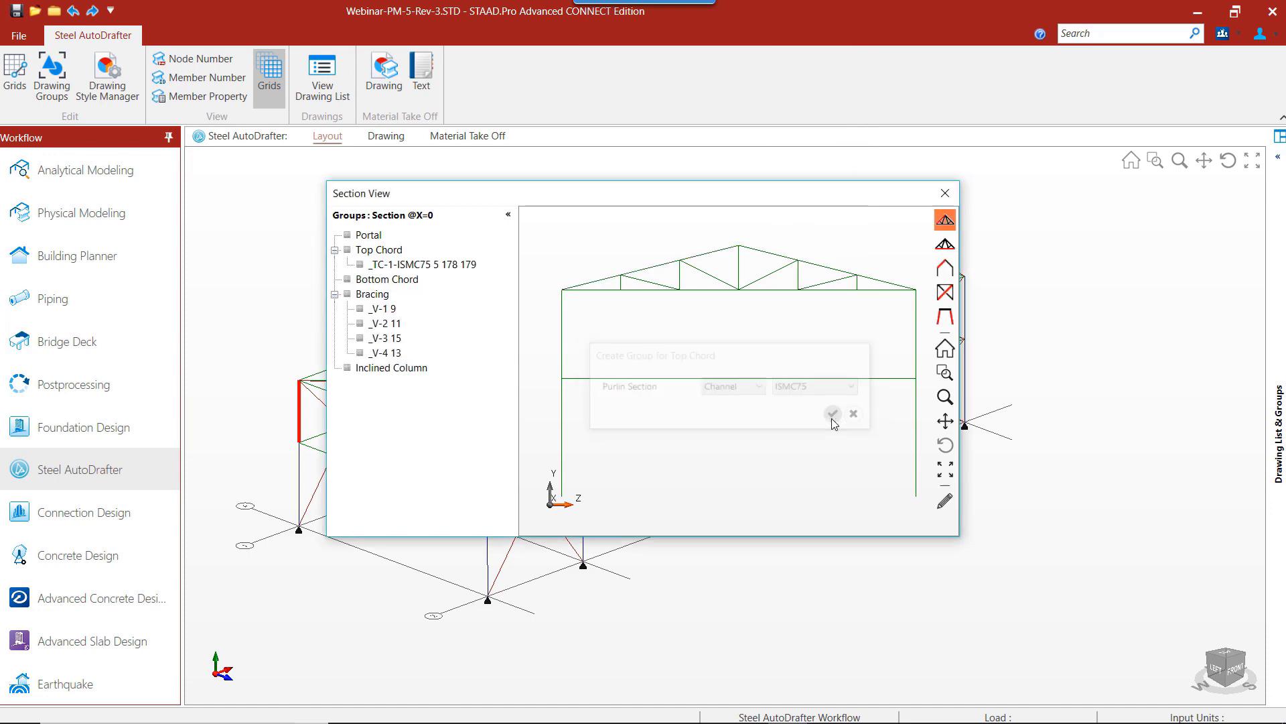
Step: Group the three right-slope top chords, then review the PTL-4 and PTL-3 portal groups
left_click(761, 252)
left_click(818, 268)
left_click(885, 278)
right_click(886, 278)
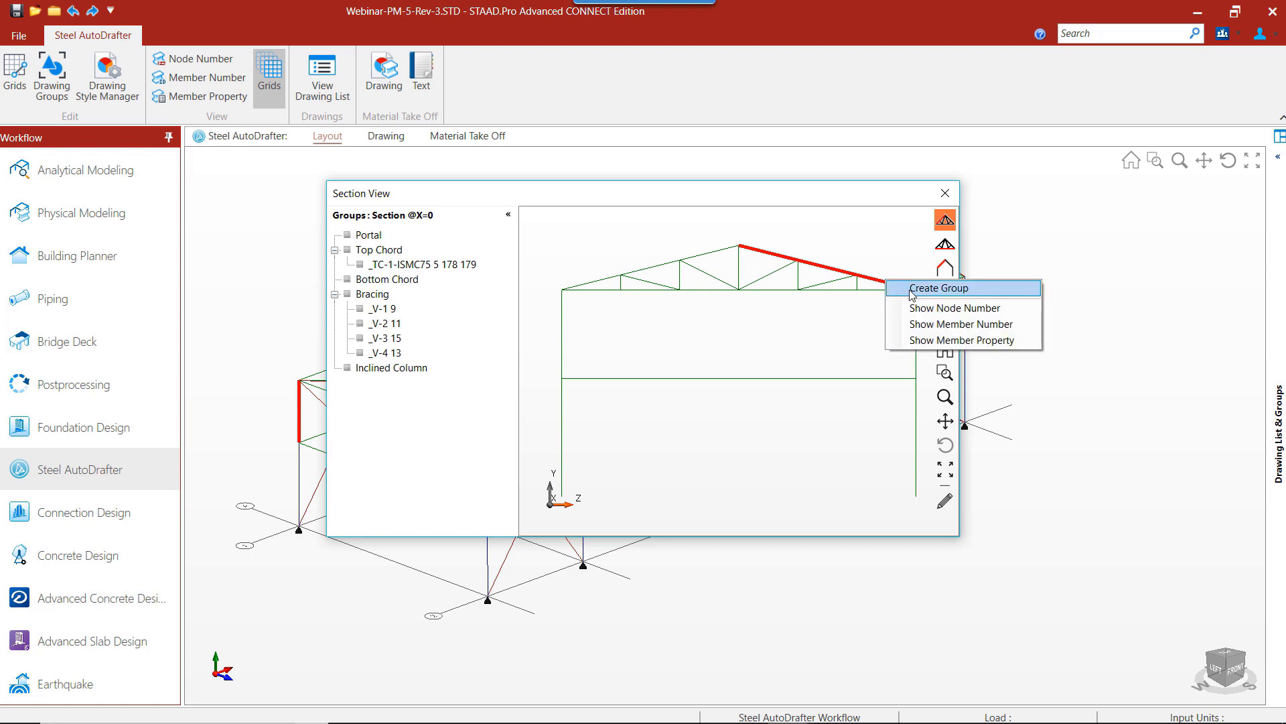
left_click(938, 288)
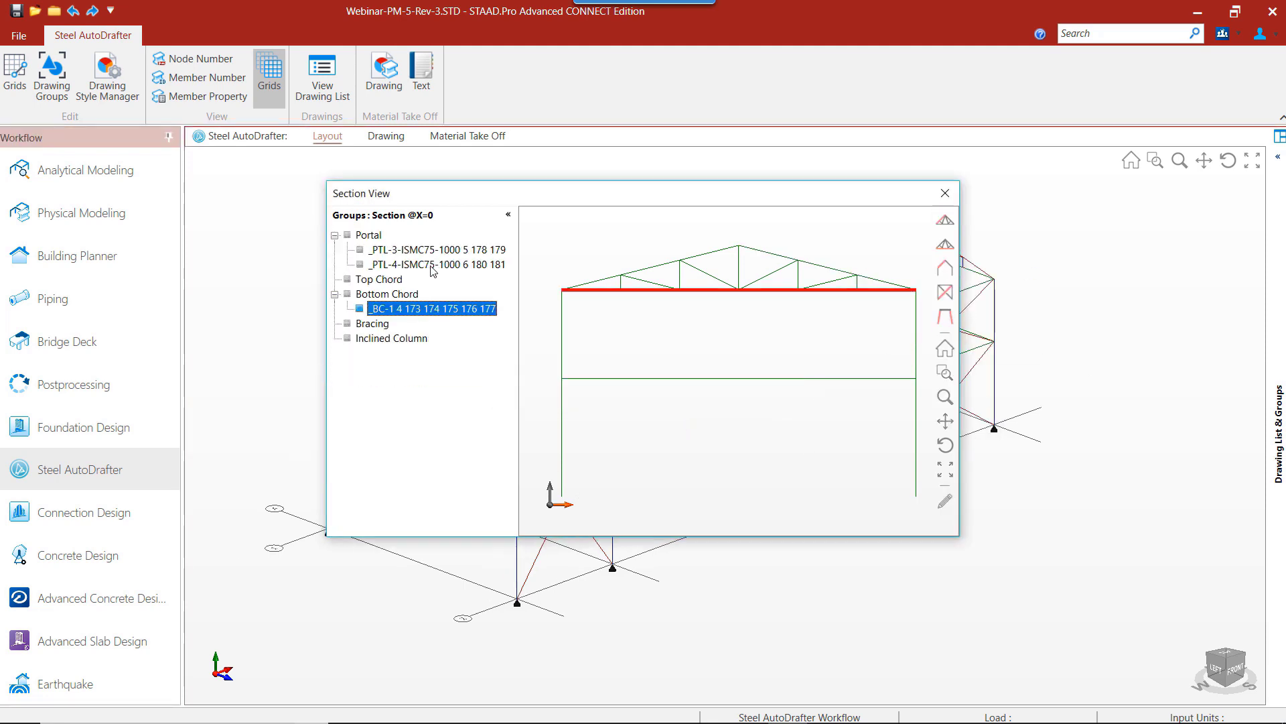
left_click(433, 266)
left_click(439, 250)
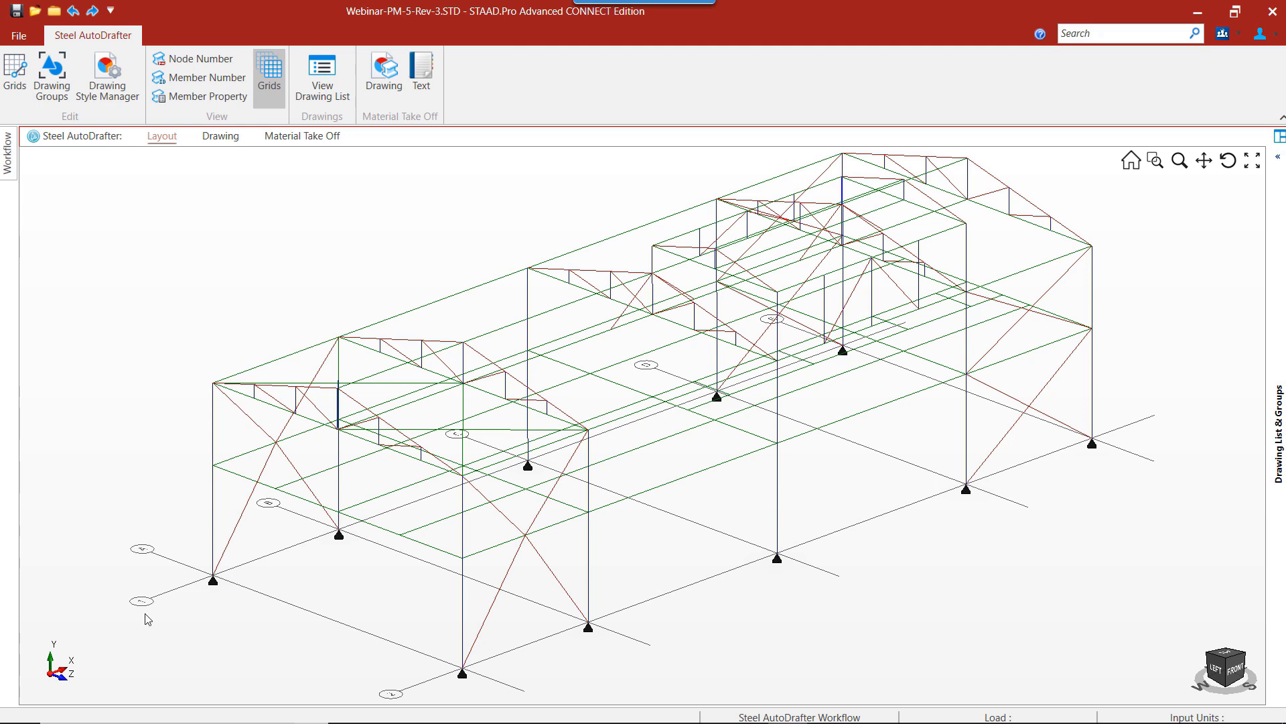
Step: Draw the frame section at X = 0 at 1:100 as Full Sections, producing the grid A elevation
left_click(213, 438)
right_click(215, 439)
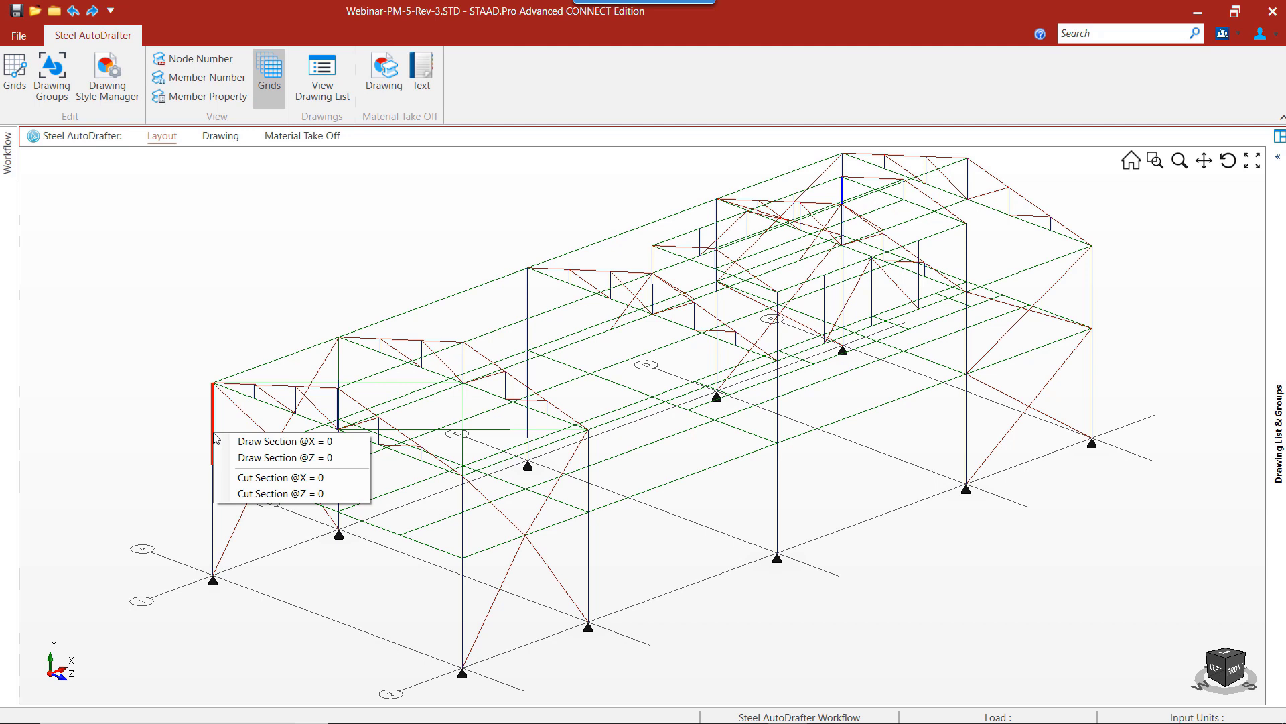
left_click(257, 445)
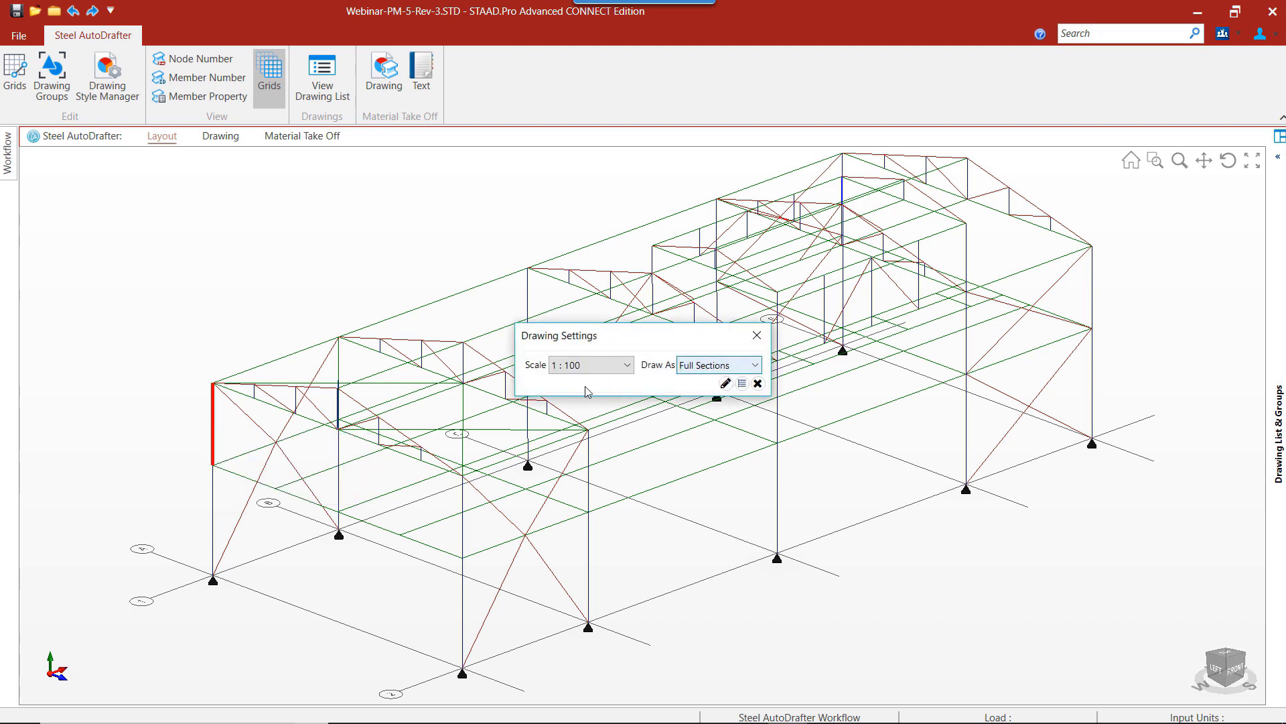
left_click(600, 364)
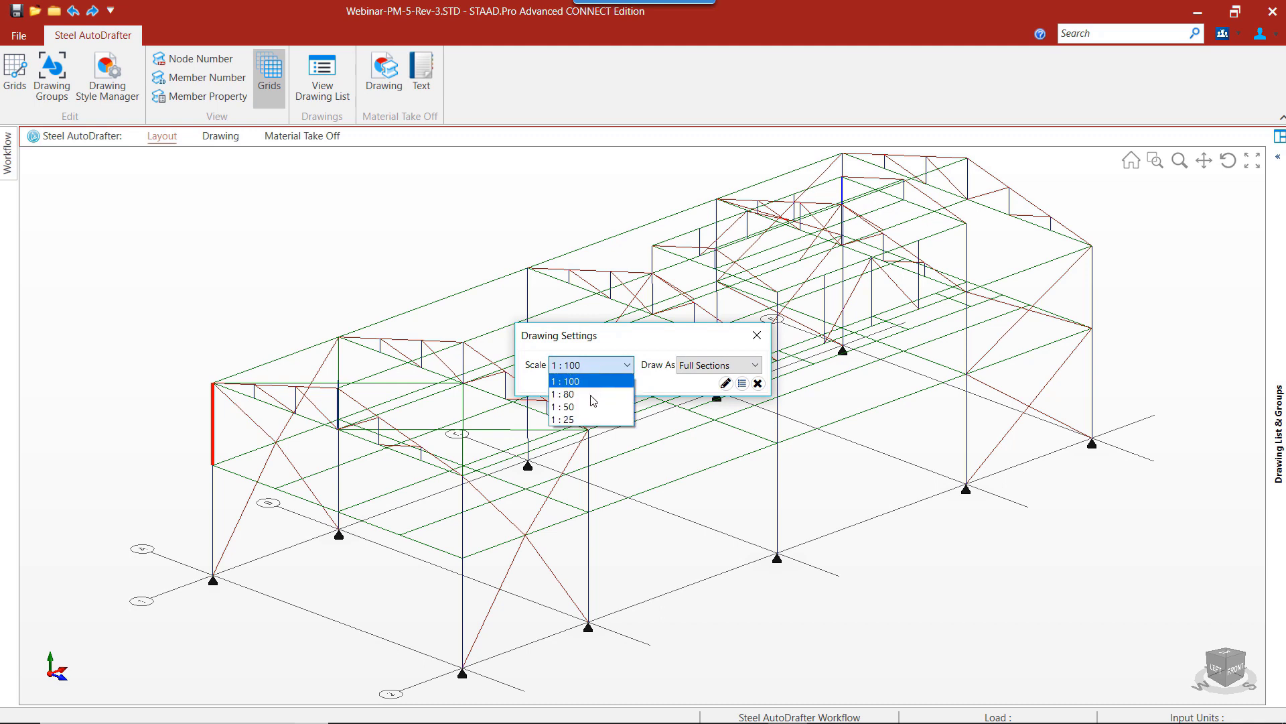
left_click(588, 381)
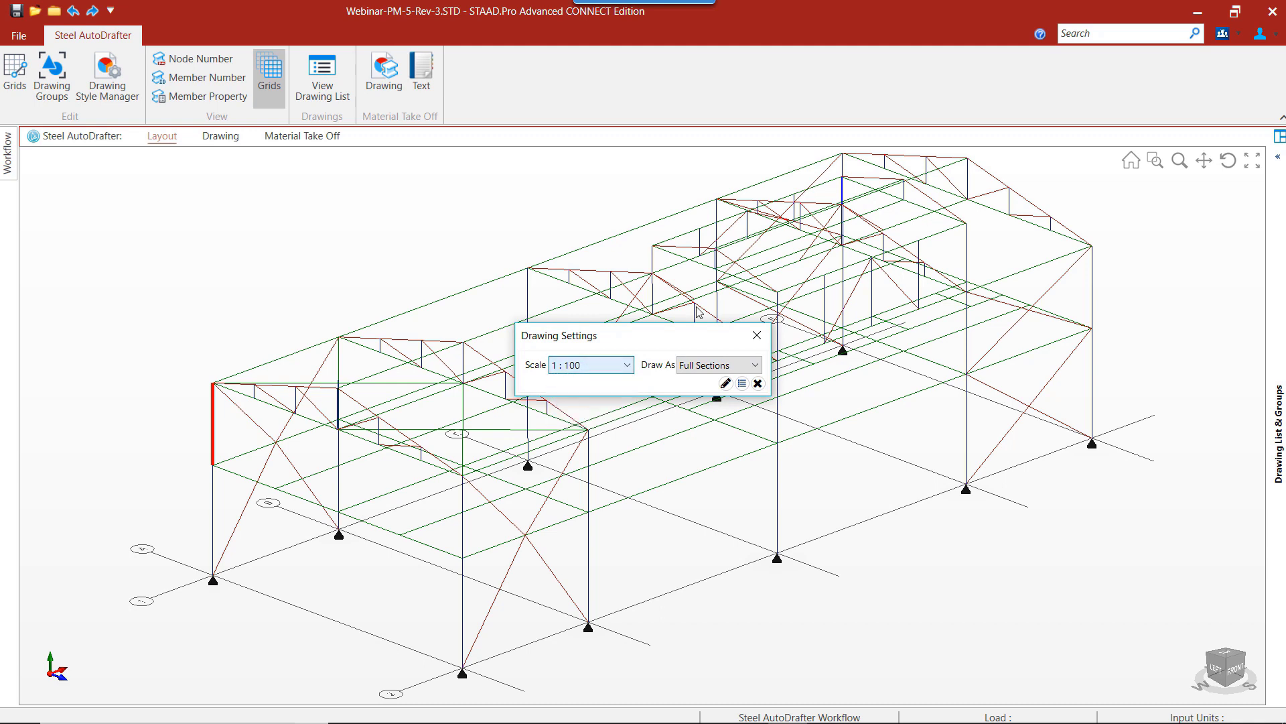
left_click(720, 366)
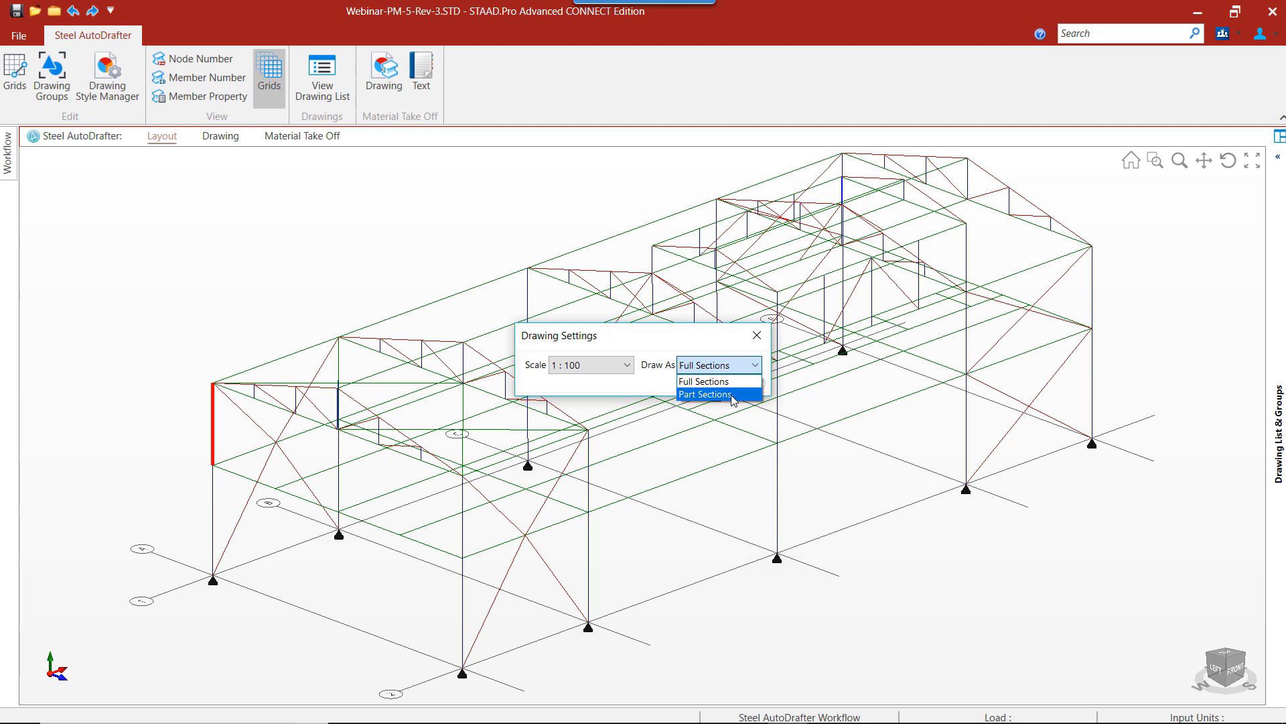
left_click(725, 381)
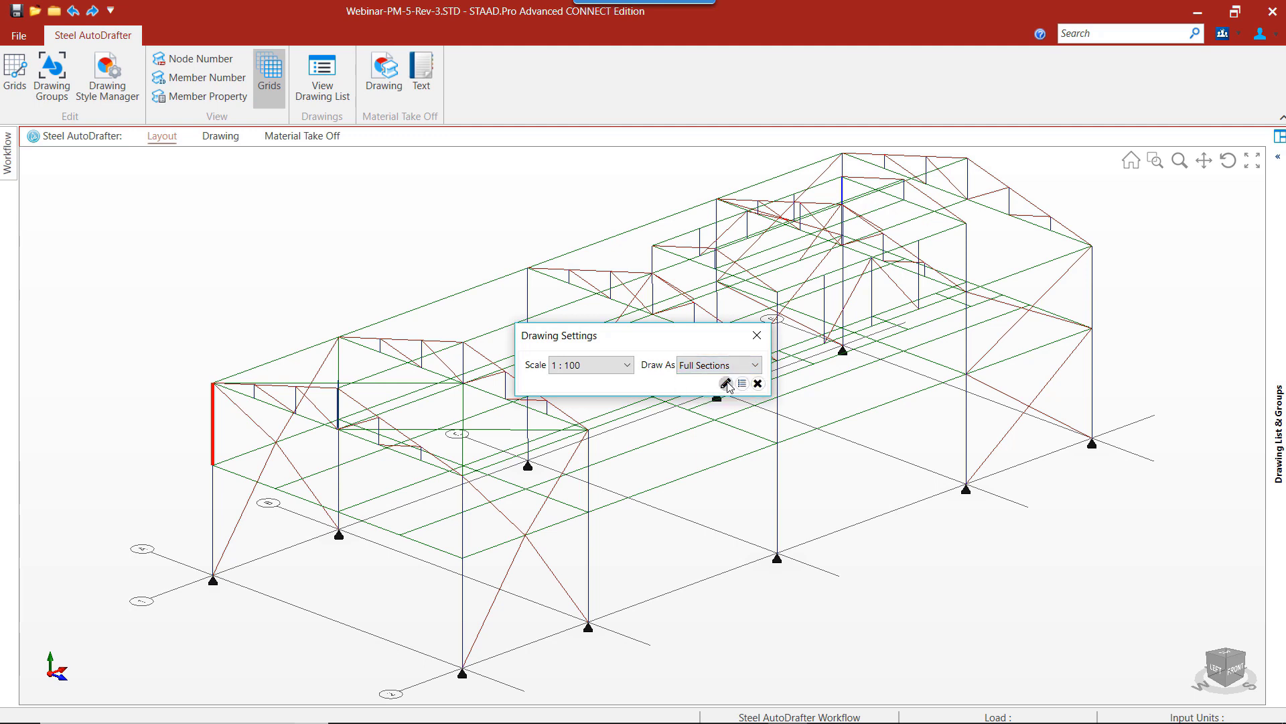
left_click(727, 384)
left_click(744, 388)
left_click(726, 383)
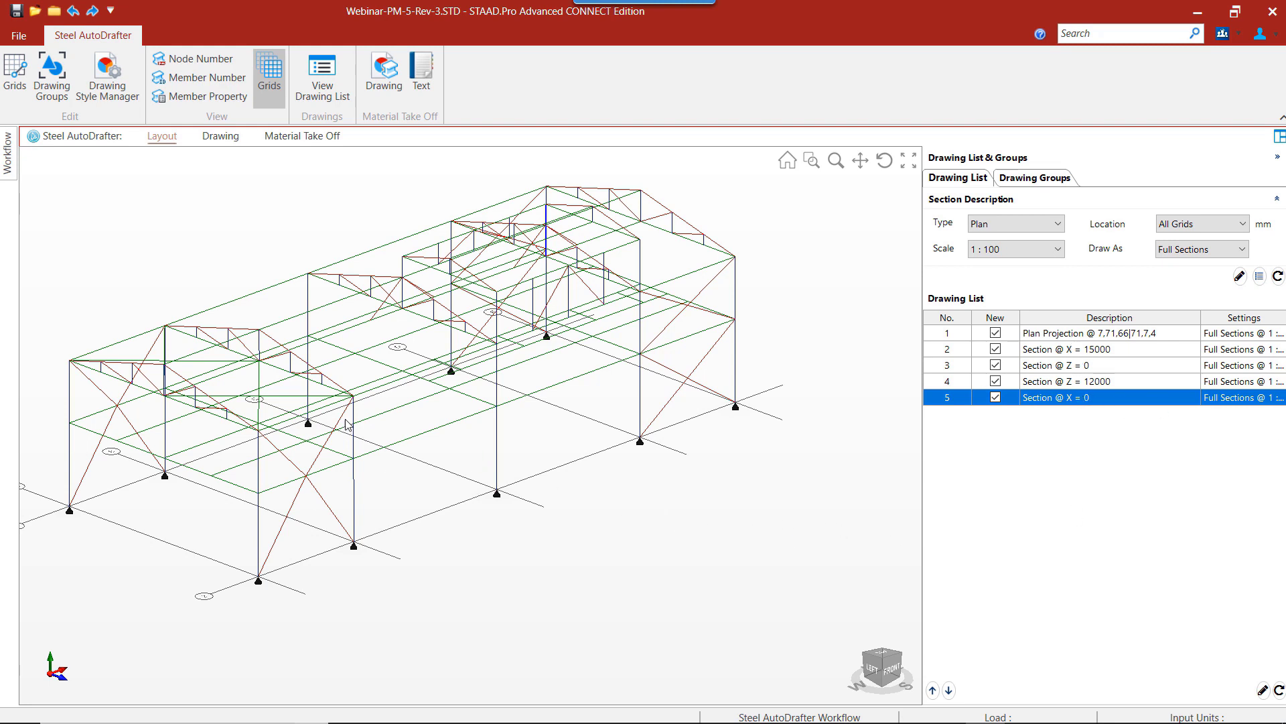
Step: Clear the New mark on drawing rows 2–5 and select the first plan projection
scroll(345, 422, "down", 2)
scroll(531, 427, "up", 2)
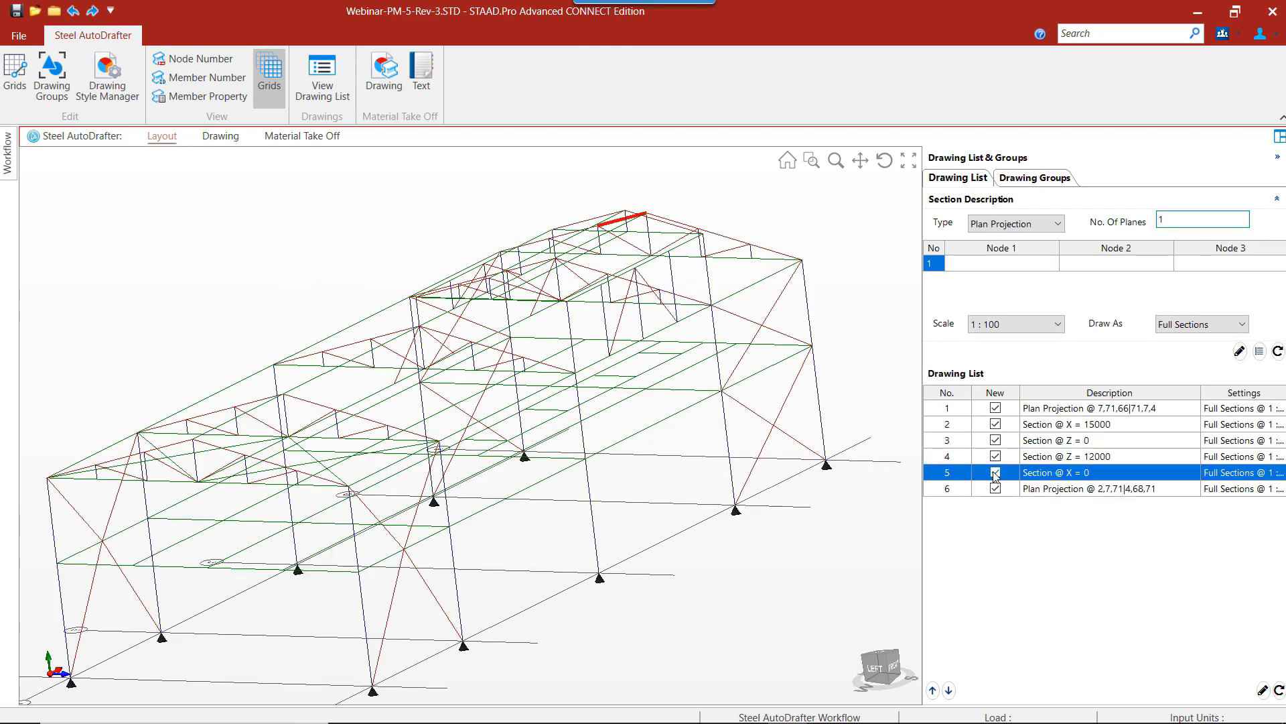
left_click(996, 473)
left_click(996, 457)
left_click(996, 441)
left_click(996, 425)
left_click(996, 408)
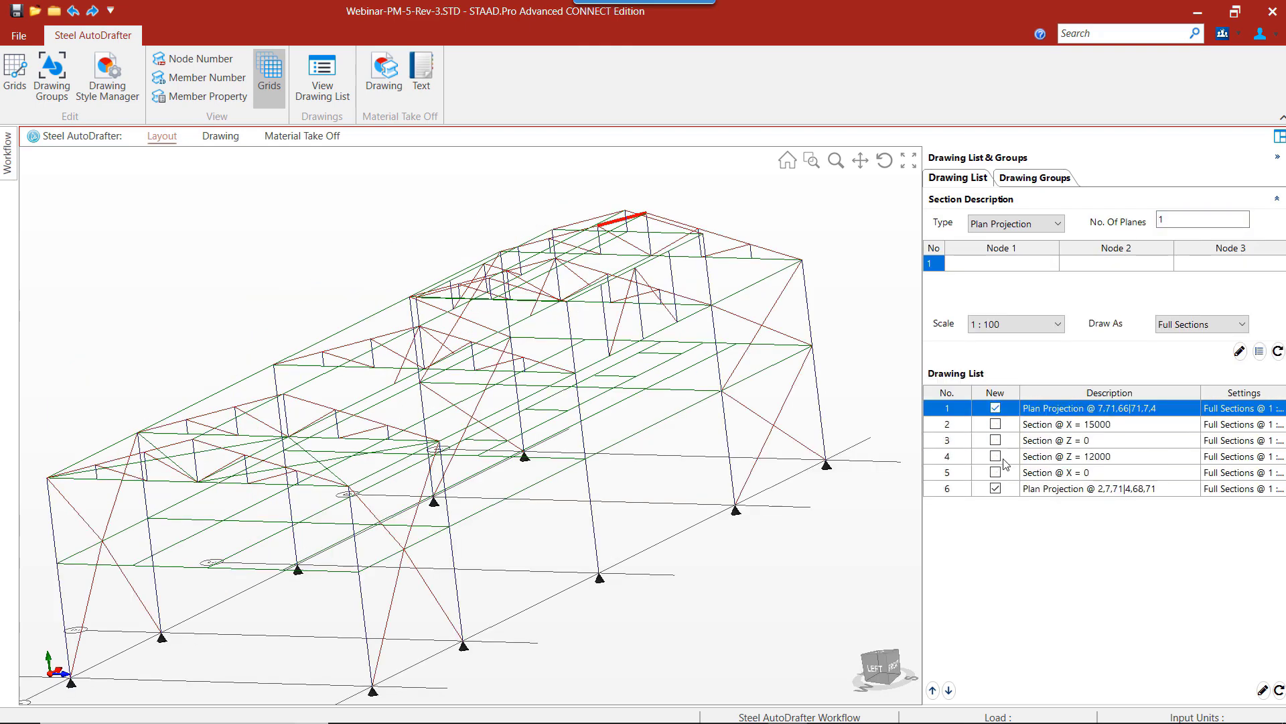
Step: Generate Drawing 2, the 1:100 projected plan of grids A–E and 1–2, then return to Layout
left_click(1263, 690)
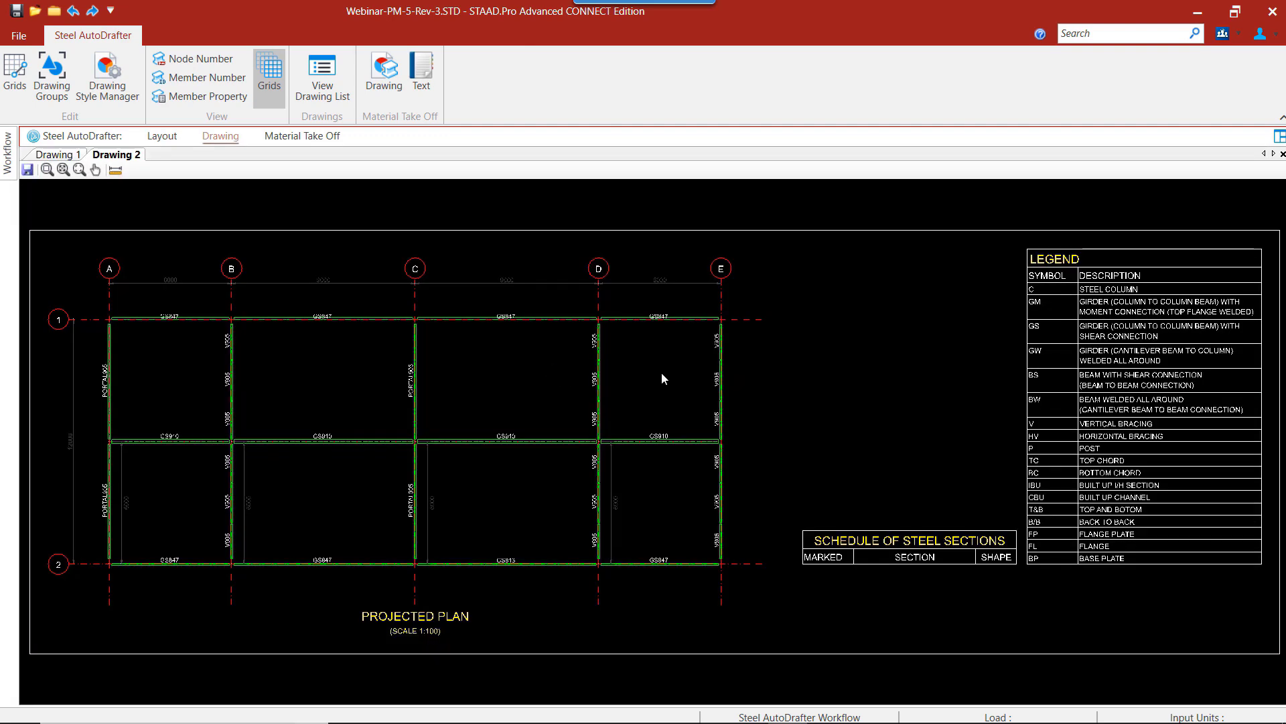
scroll(268, 401, "up", 5)
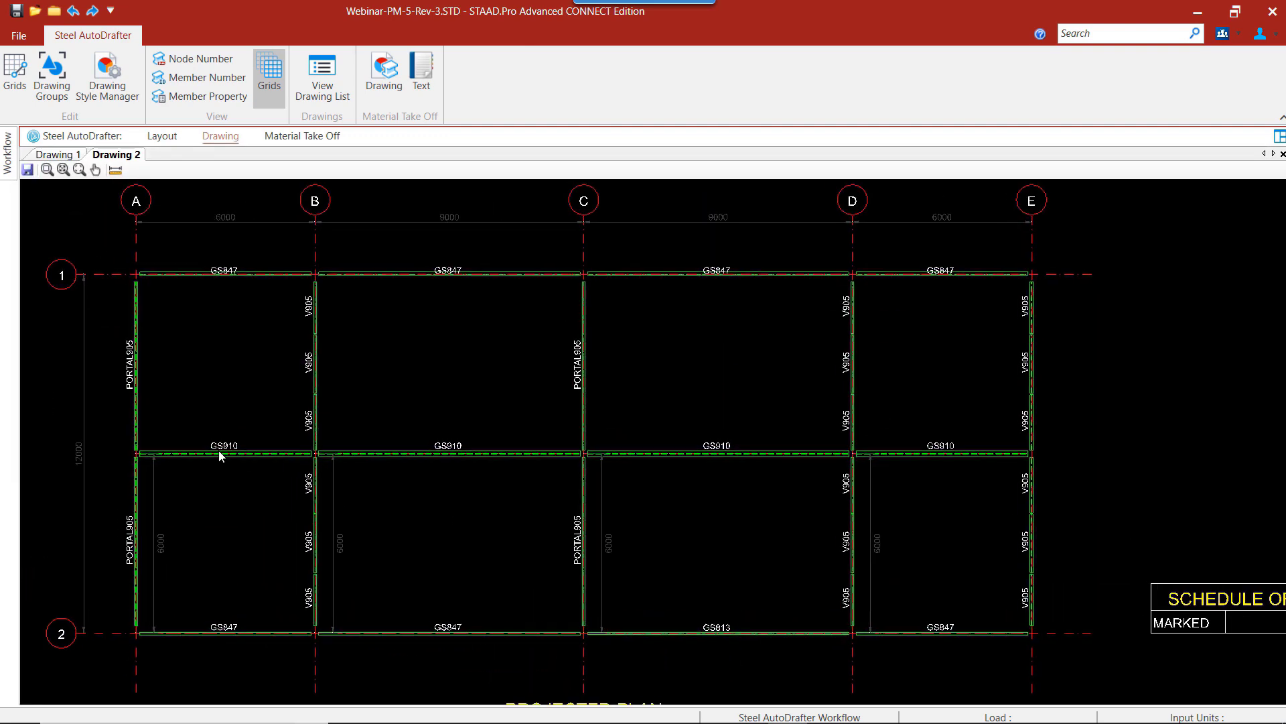
scroll(244, 339, "down", 1)
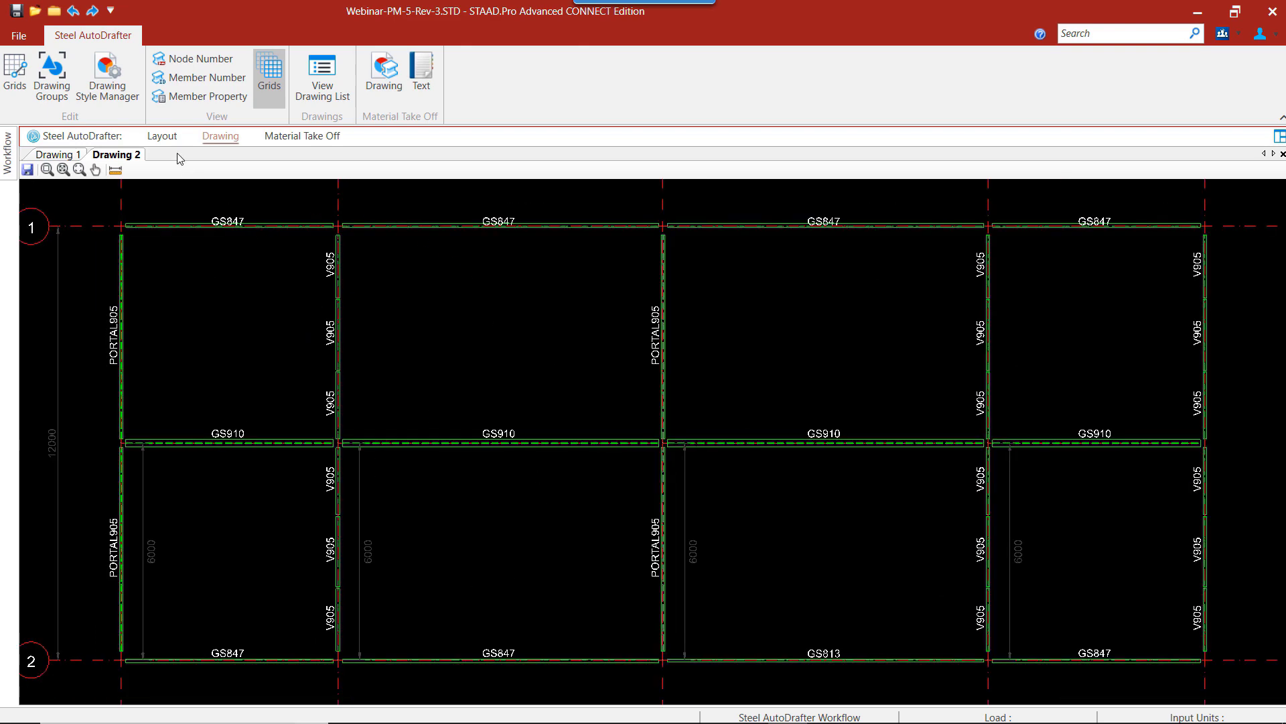
left_click(164, 136)
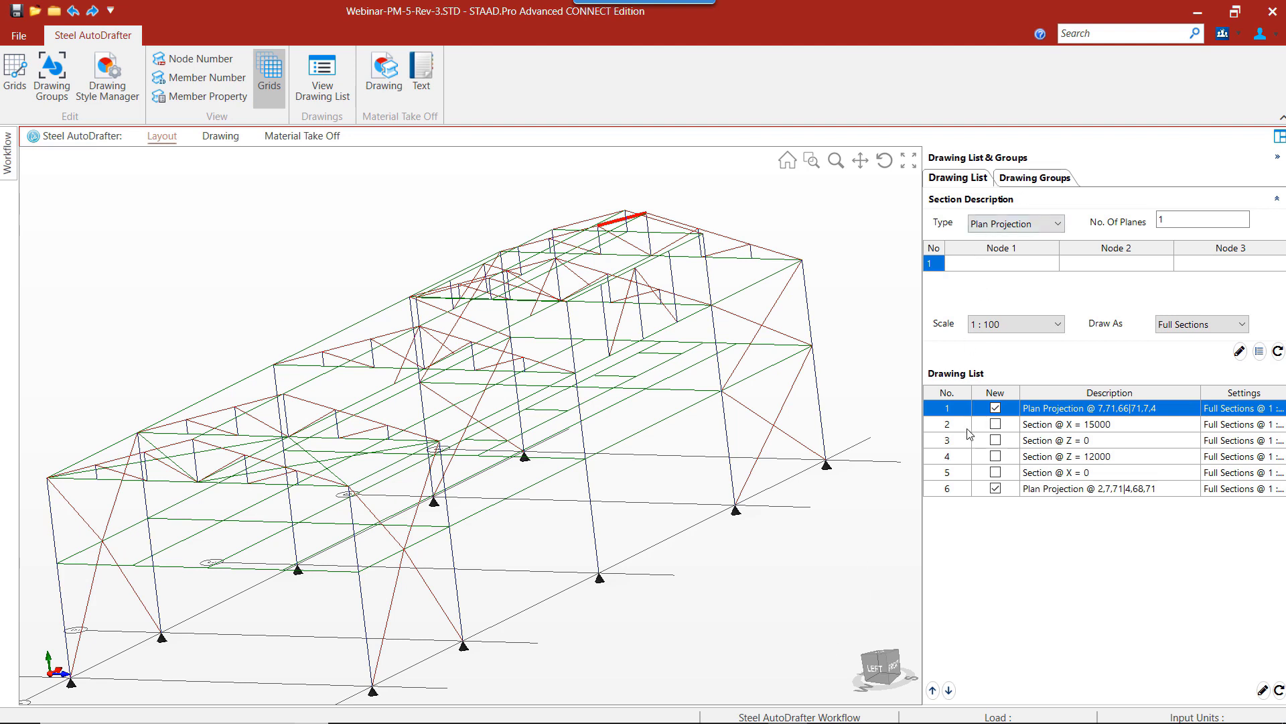
Step: Set the drawing type to Plan and request a plan at Y = 7000 from a front rafter
left_click(1040, 224)
left_click(1019, 240)
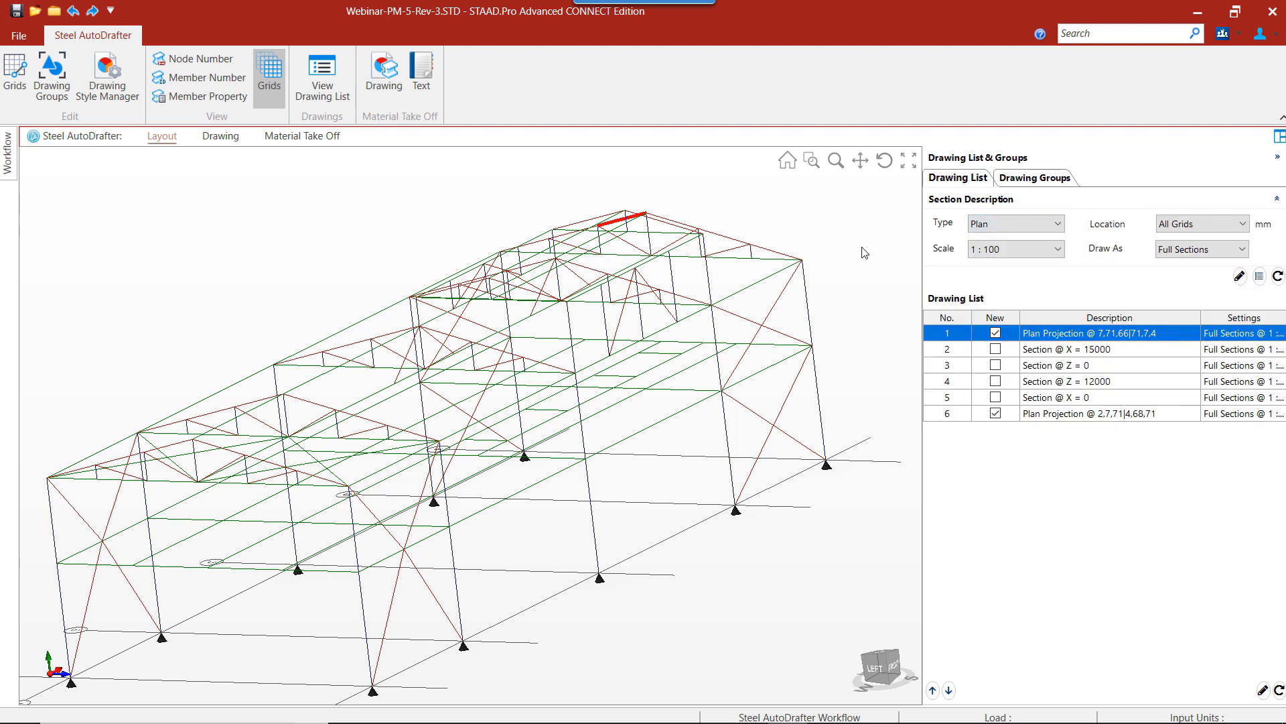
left_click(889, 660)
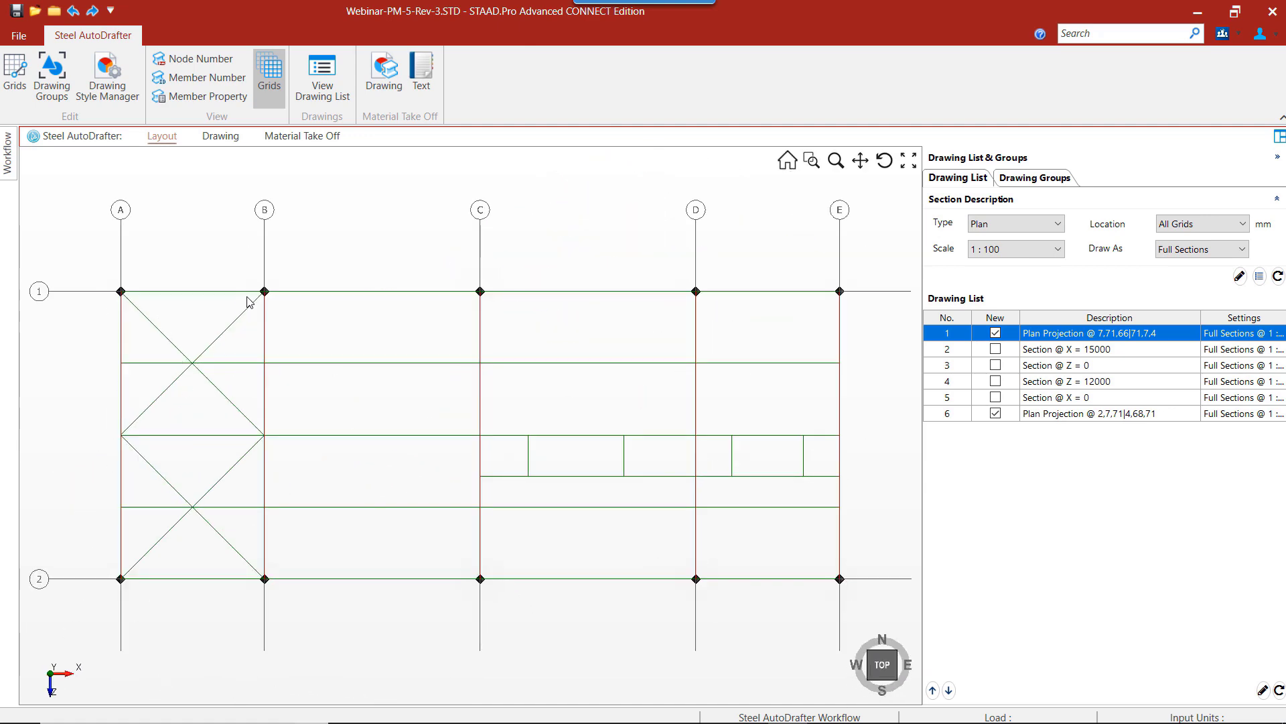
middle_click_drag(419, 578, 287, 545)
middle_click_drag(215, 589, 204, 519)
left_click(199, 513)
right_click(199, 513)
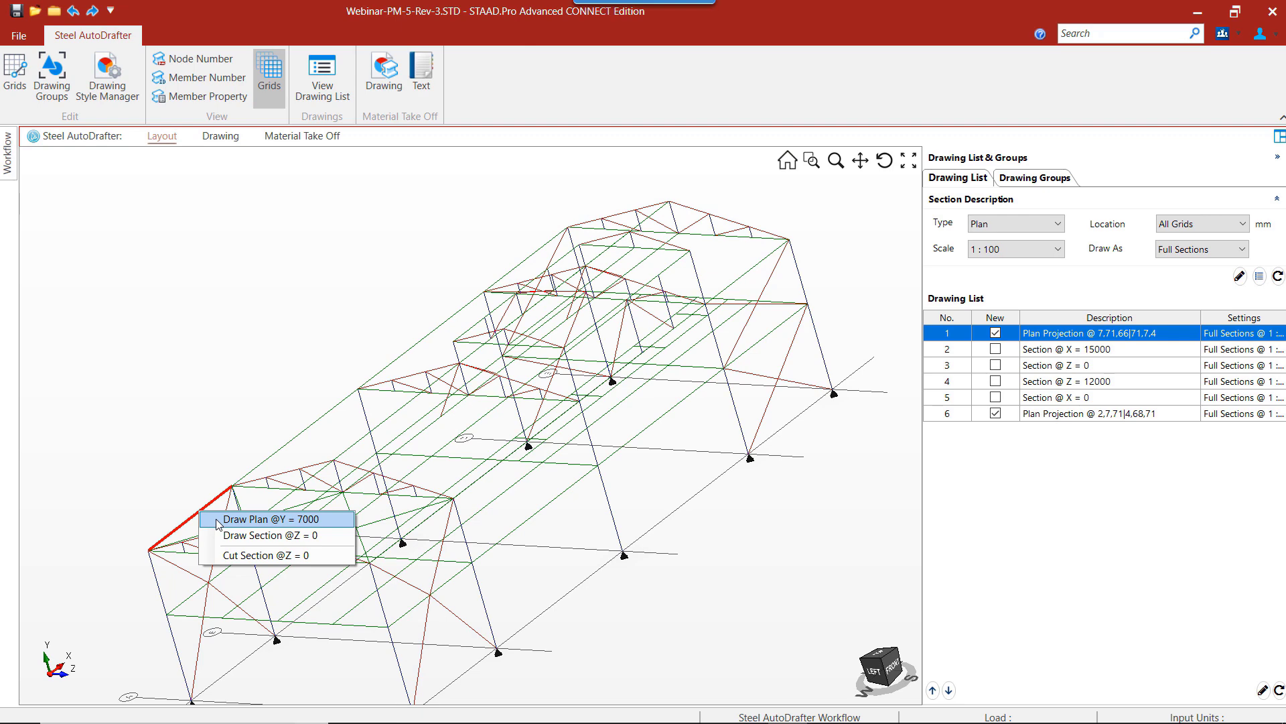
left_click(320, 519)
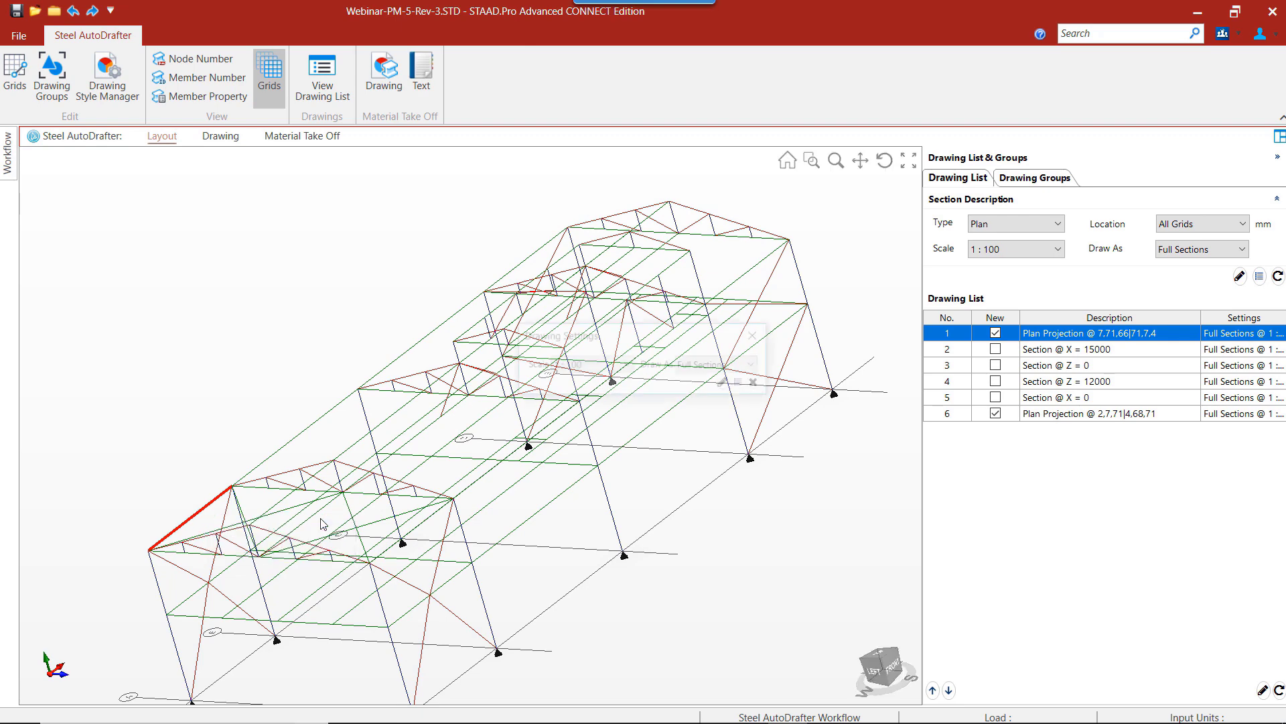
Step: Generate Drawing 3, the member-labelled plan at Y = 7000, inspect it, then open Drawing 1
left_click(723, 381)
scroll(134, 367, "up", 3)
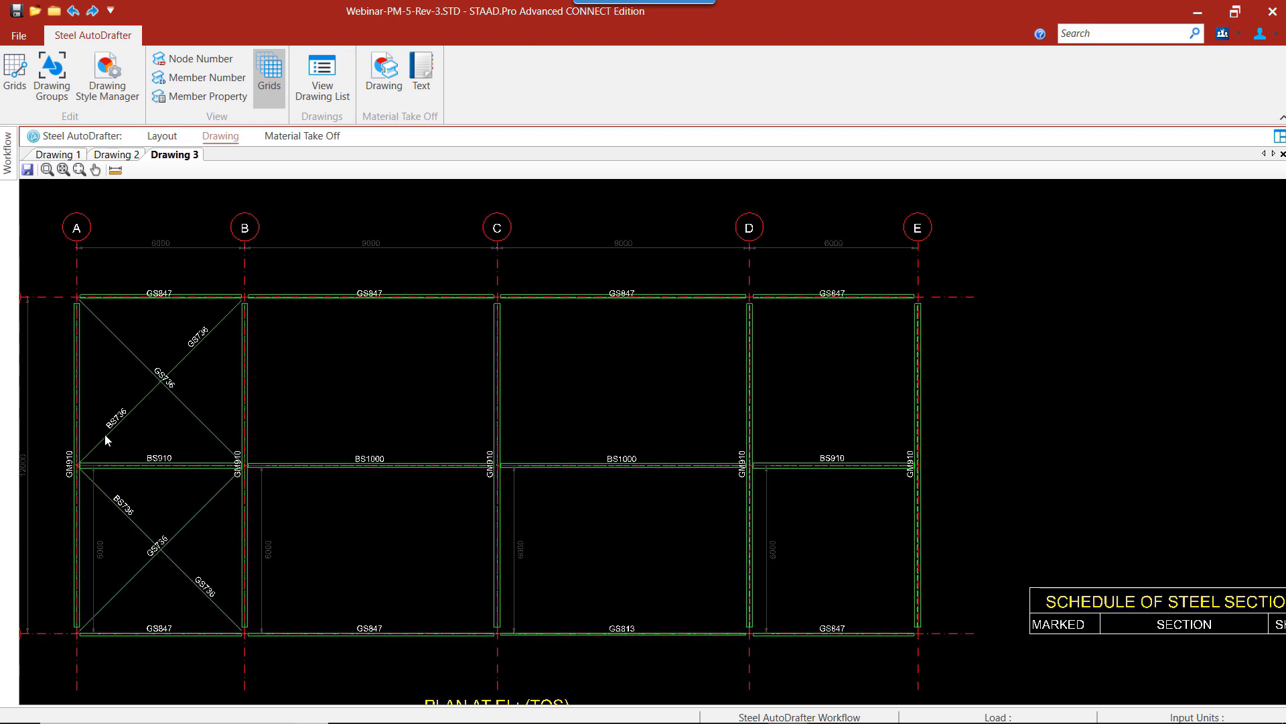
scroll(106, 439, "up", 2)
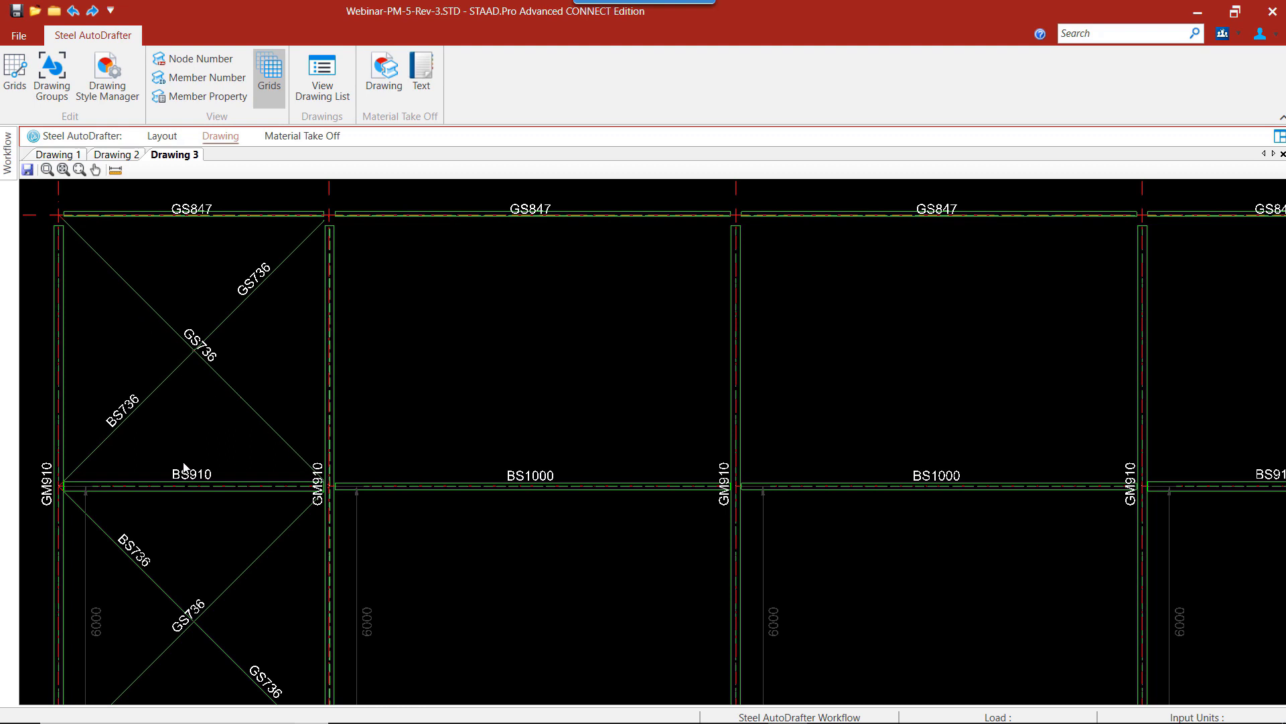
scroll(60, 451, "down", 1)
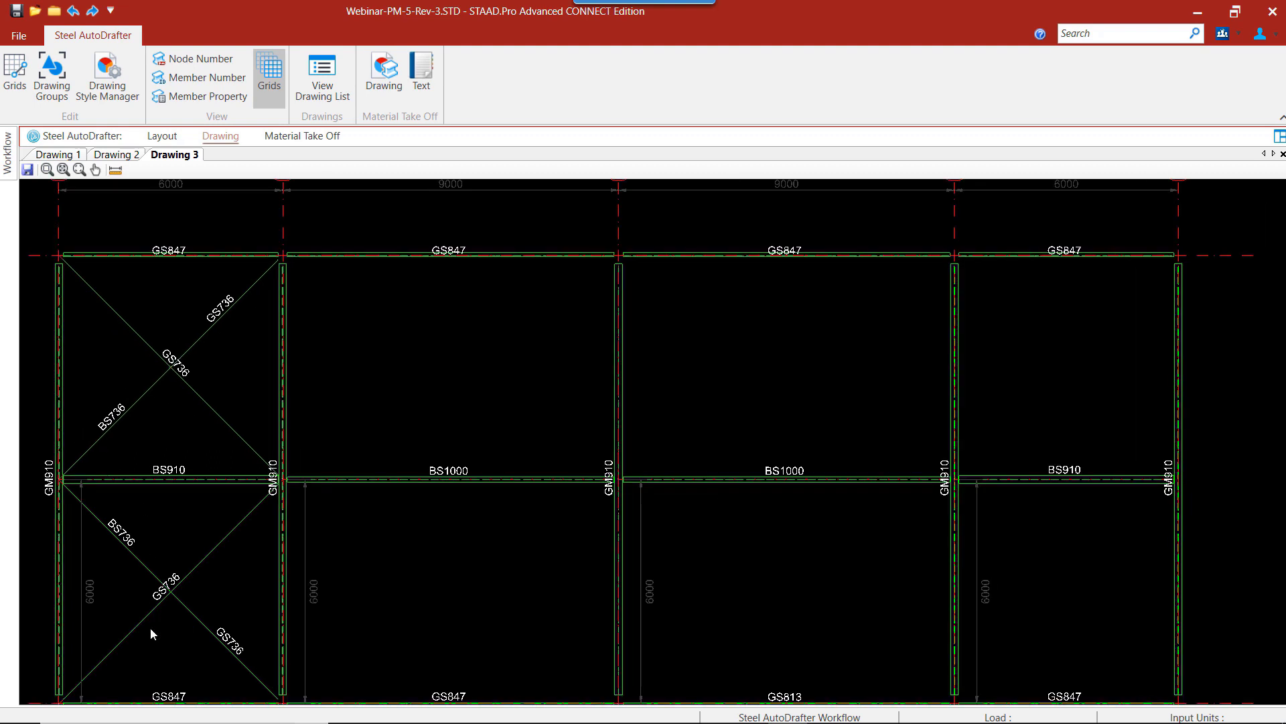
scroll(261, 553, "down", 2)
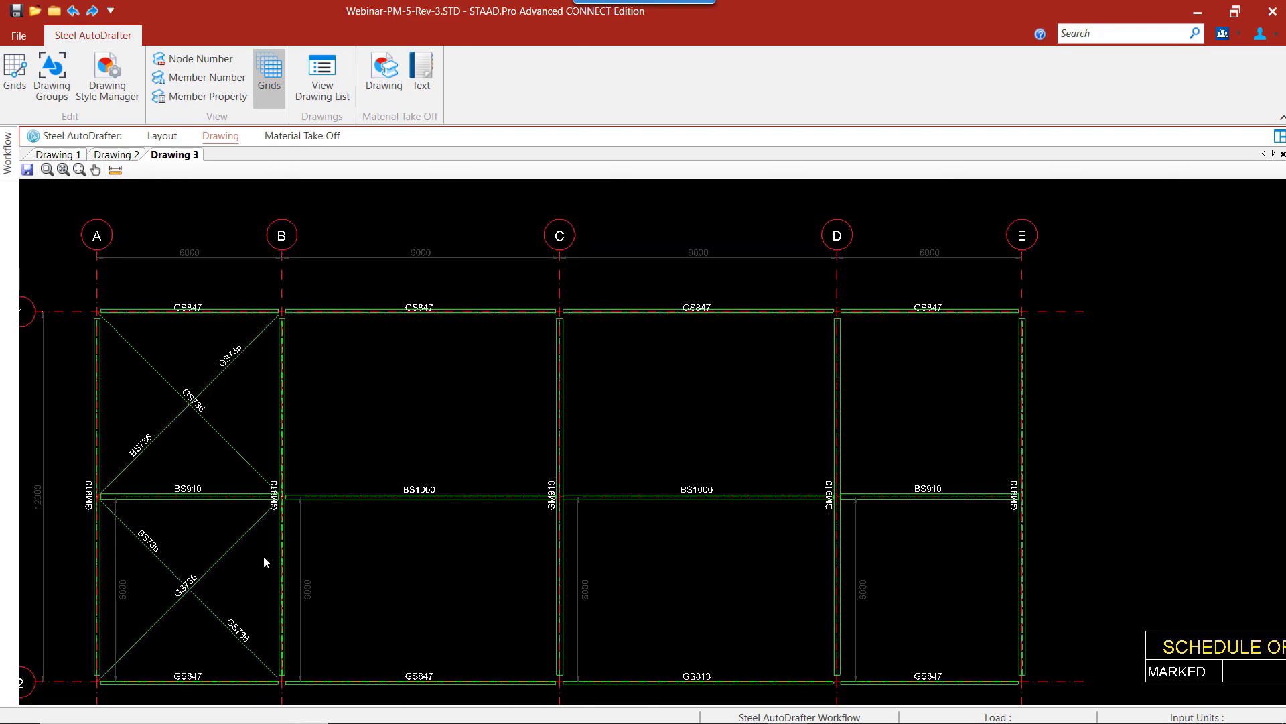
left_click(72, 155)
Step: Mark only Section @ Z = 0 as new and generate it as Drawing 5, the grid 2 elevation
left_click(162, 136)
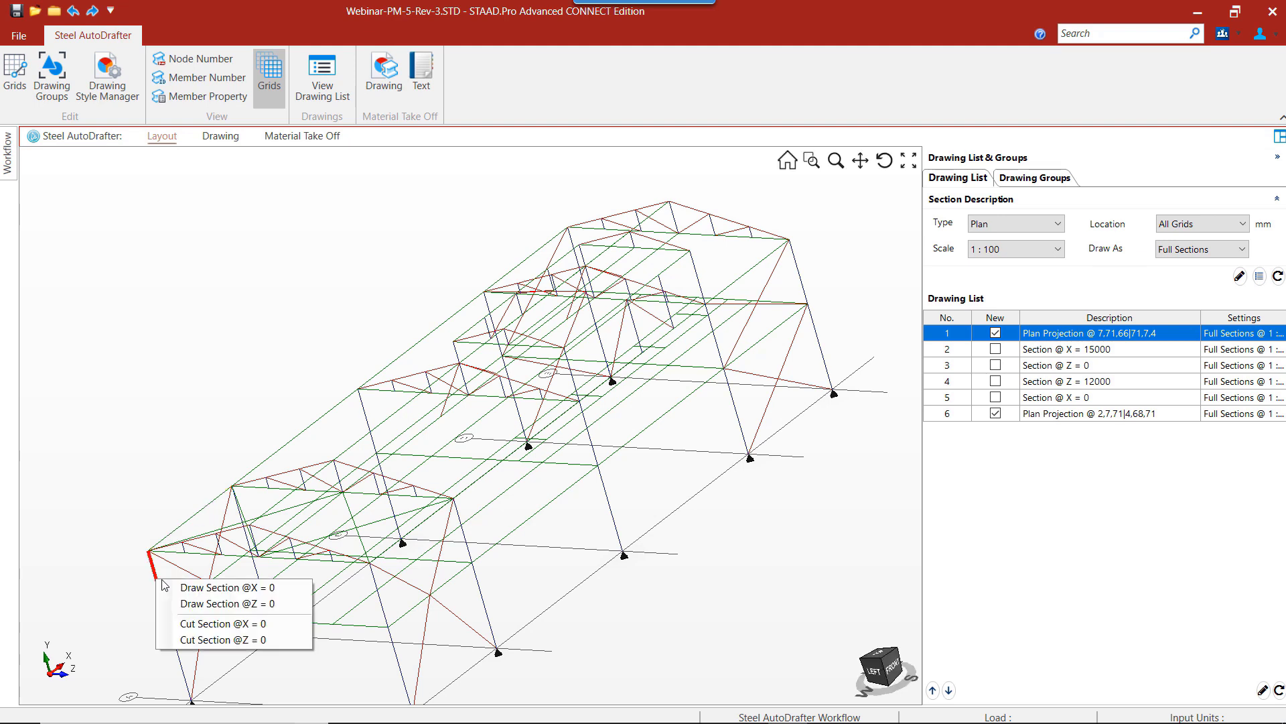
left_click(996, 416)
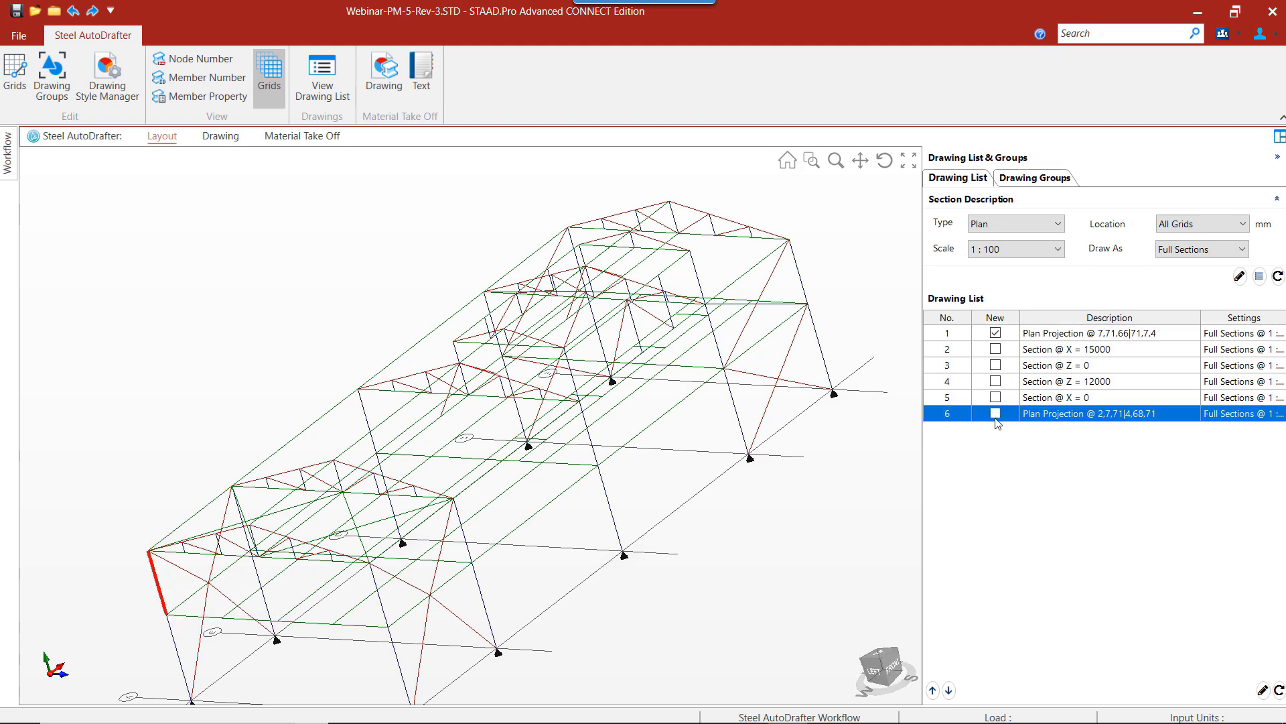
left_click(995, 365)
left_click(1263, 690)
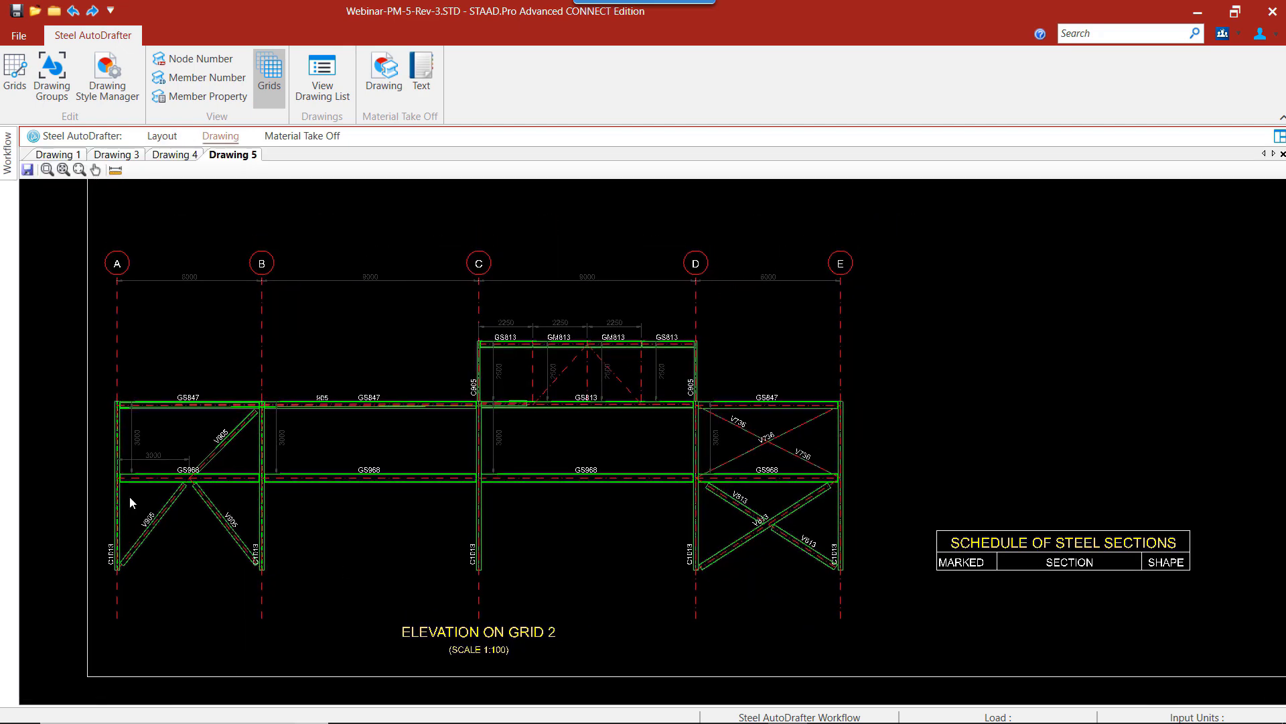
scroll(801, 511, "up", 2)
scroll(801, 512, "up", 1)
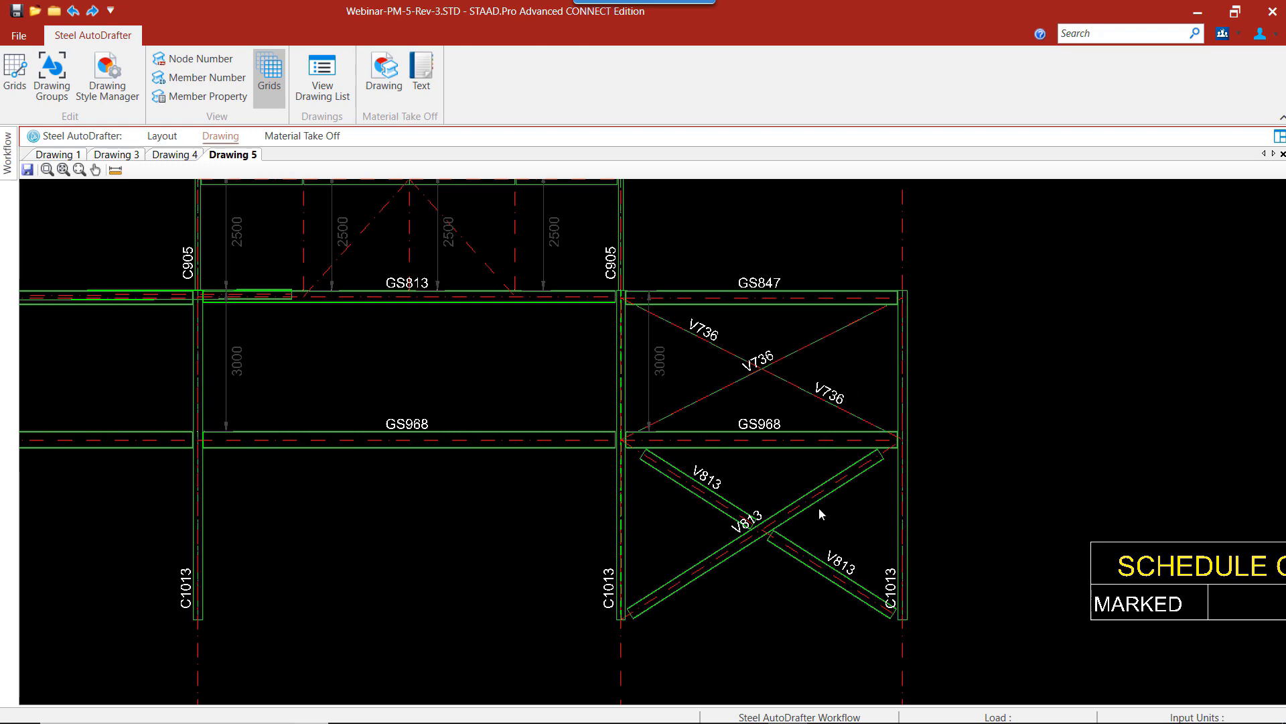
scroll(729, 316, "down", 2)
mouse_move(729, 315)
middle_mouse_down()
mouse_move(797, 409)
mouse_move(991, 412)
middle_mouse_up()
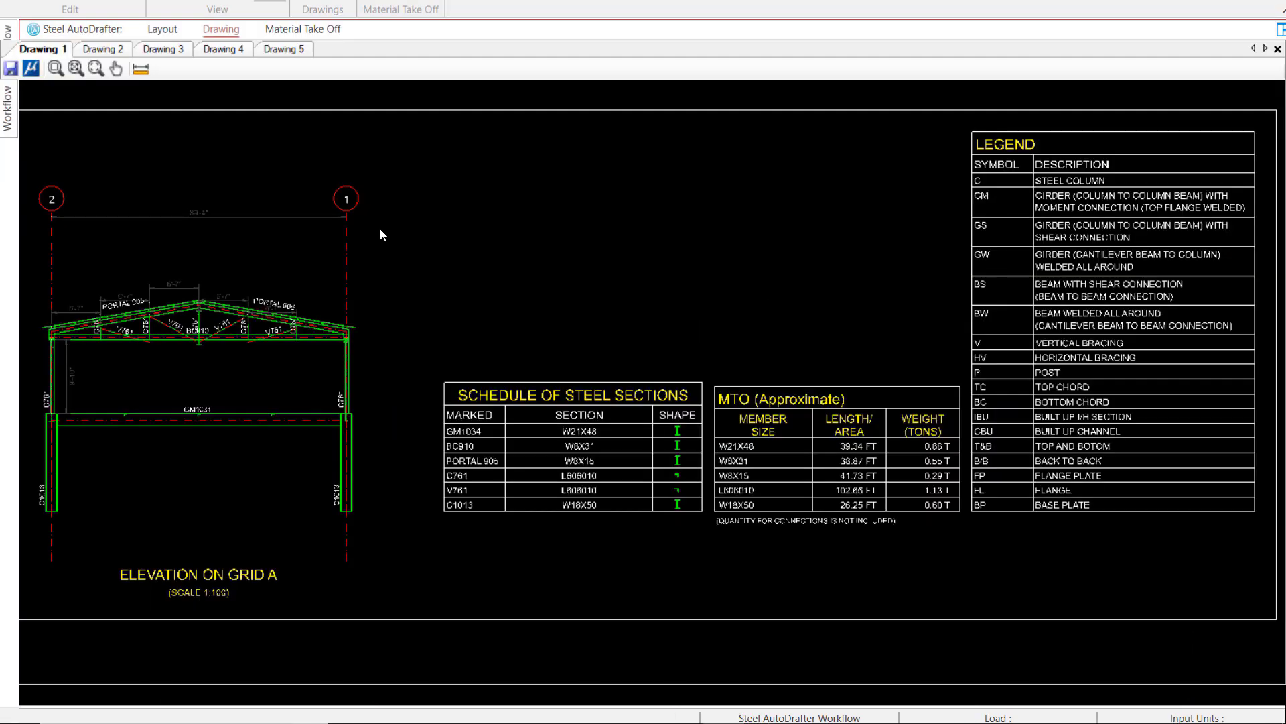
scroll(93, 378, "up", 1)
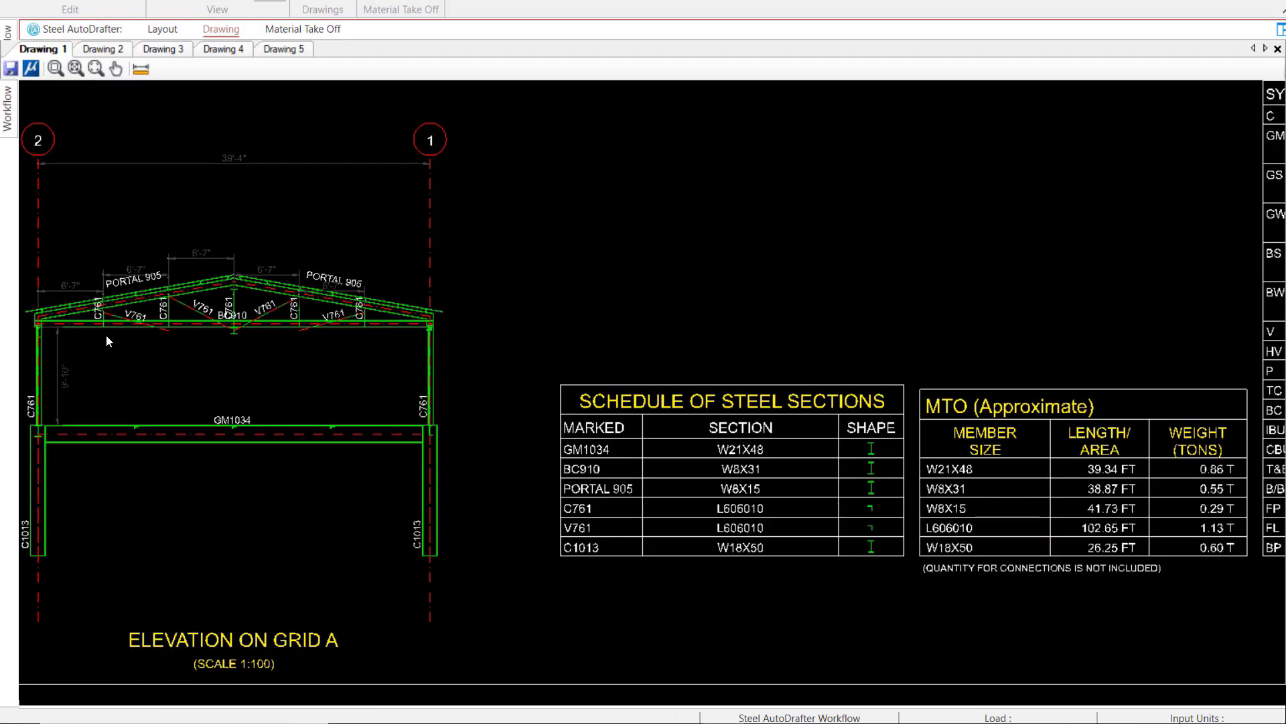
left_click(112, 53)
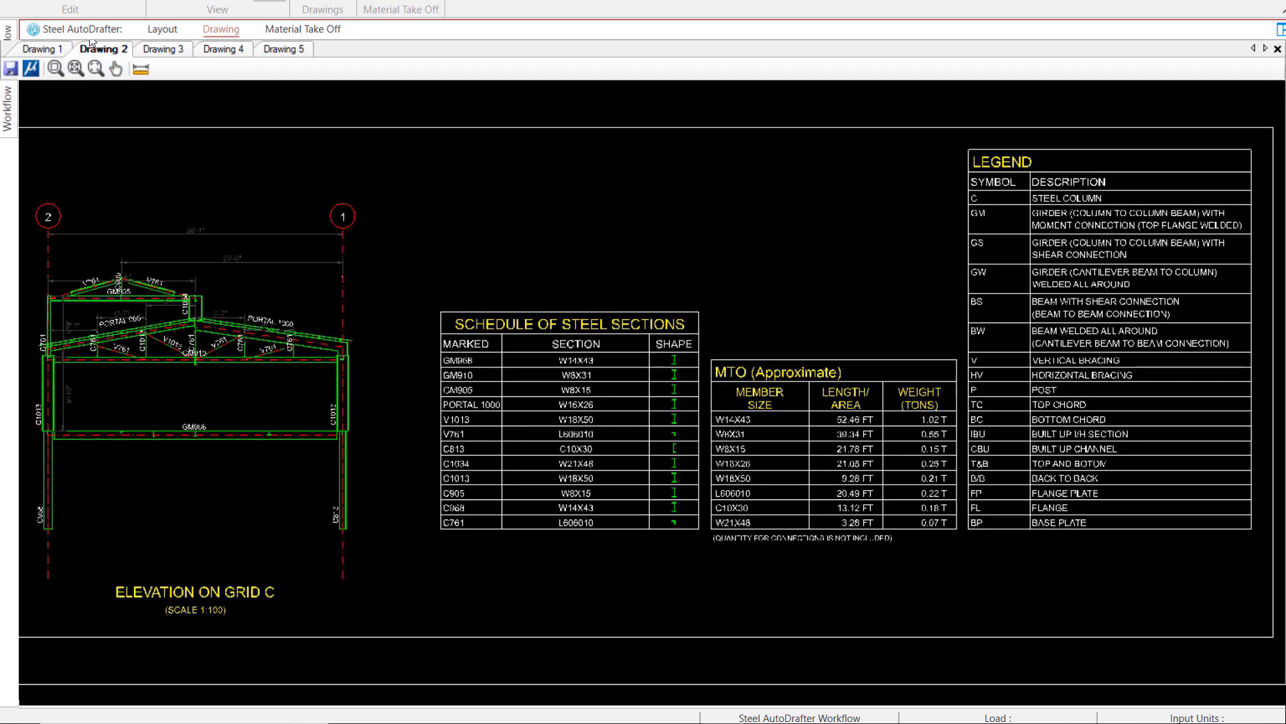
scroll(106, 302, "up", 2)
scroll(111, 330, "up", 1)
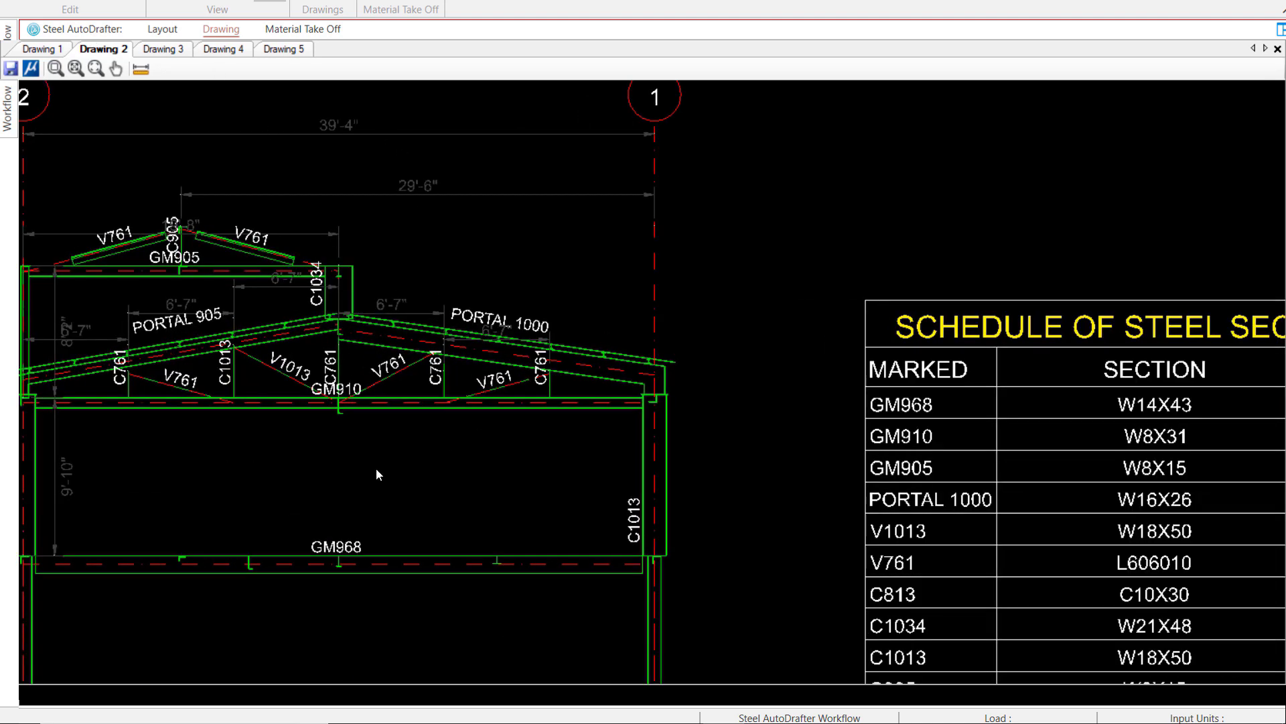
scroll(127, 303, "down", 1)
left_click(152, 46)
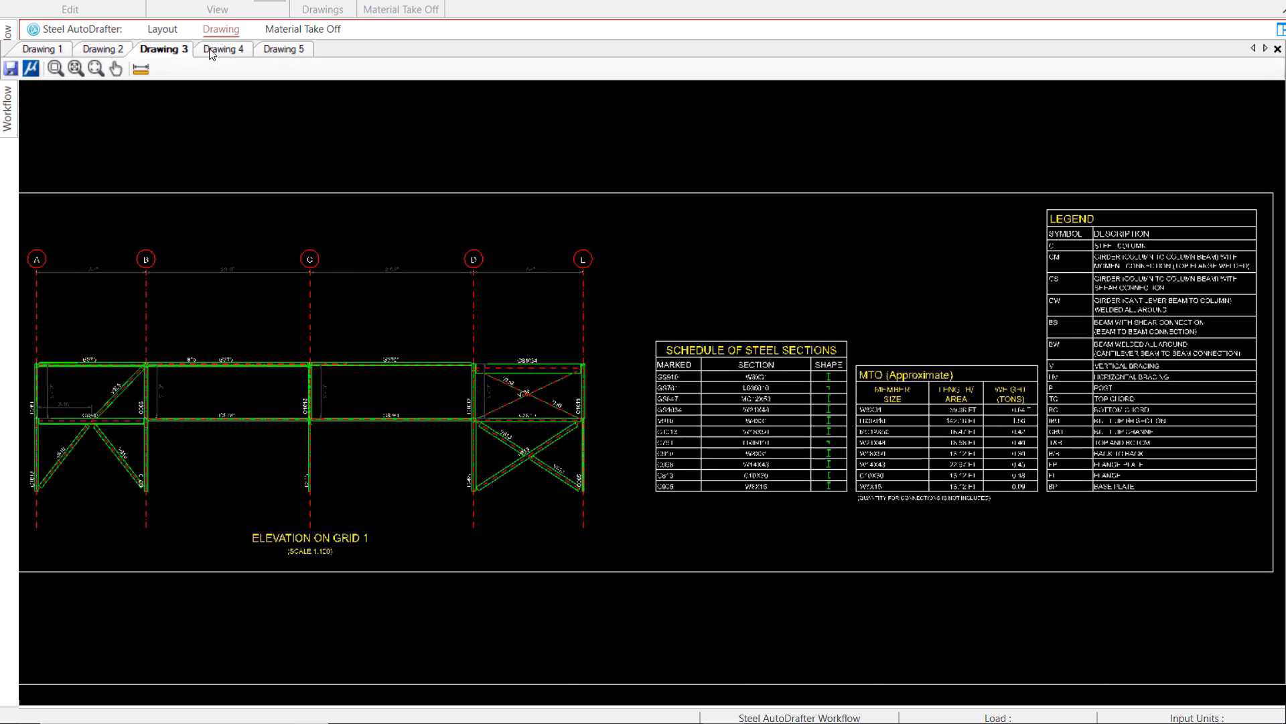
scroll(388, 405, "up", 2)
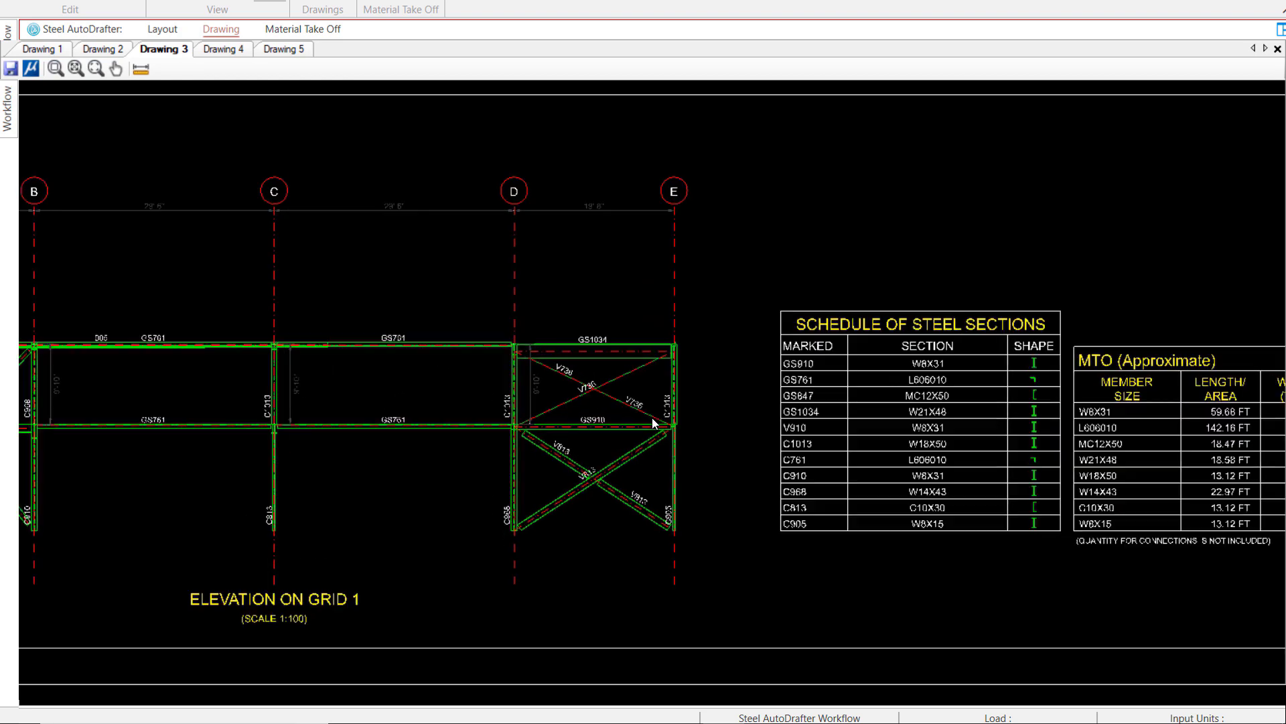
scroll(670, 428, "up", 1)
left_click(228, 49)
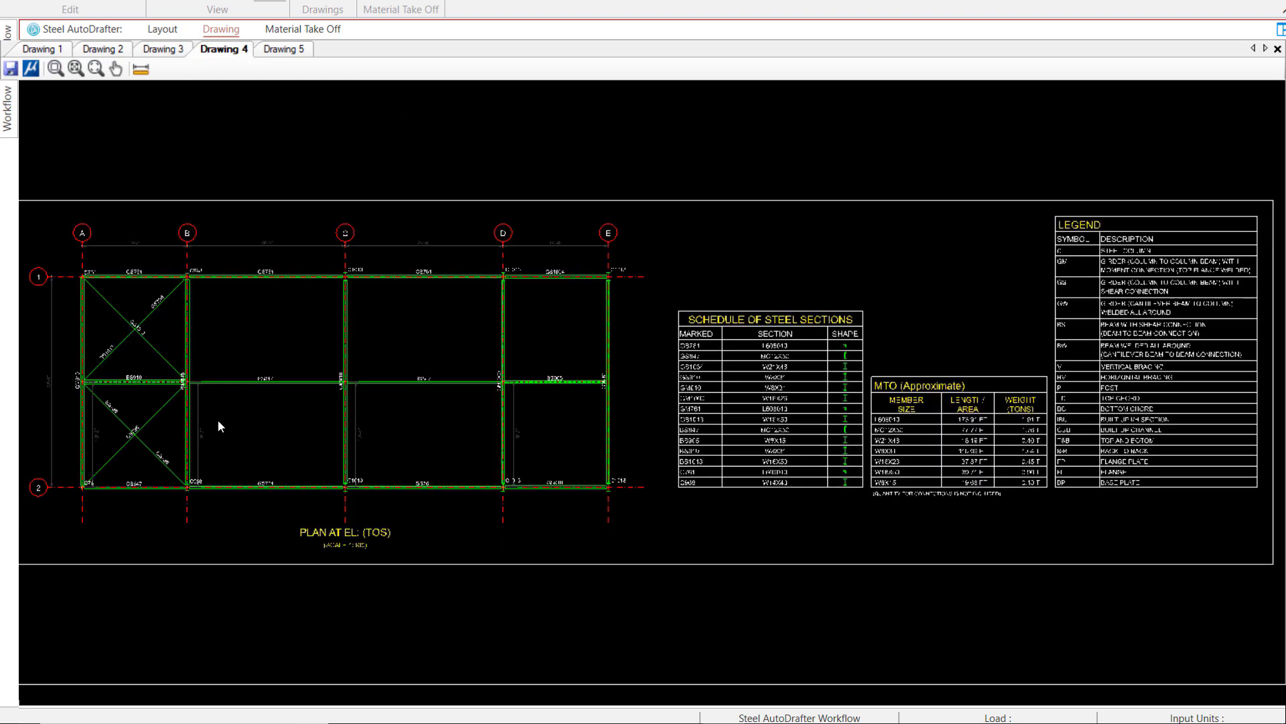
left_click(306, 50)
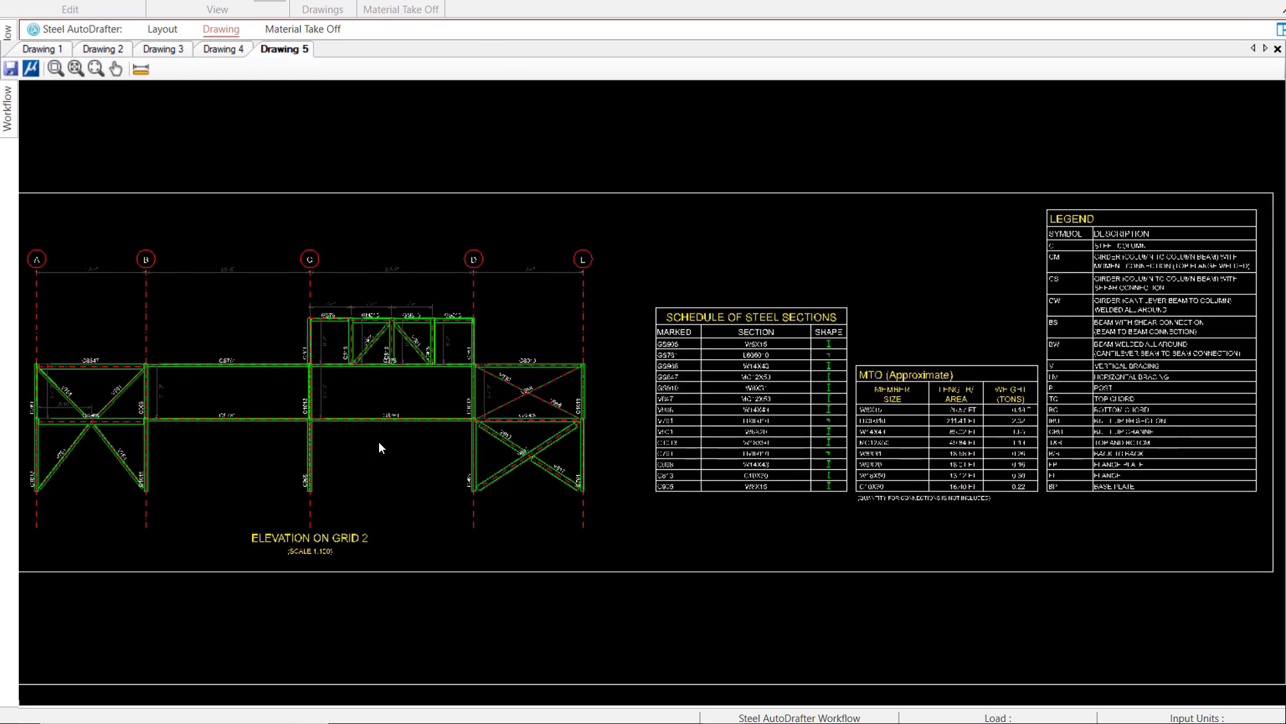